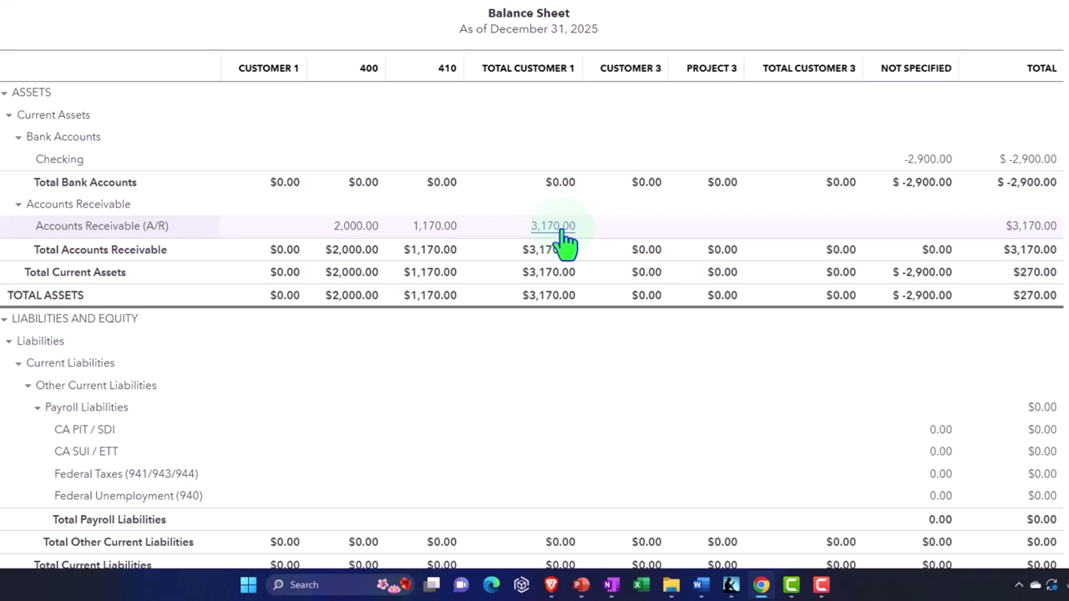
Examine Customer 1's total accounts receivable on the Balance Sheet and rerun the 2025 Profit and Loss report by customer.
click(564, 233)
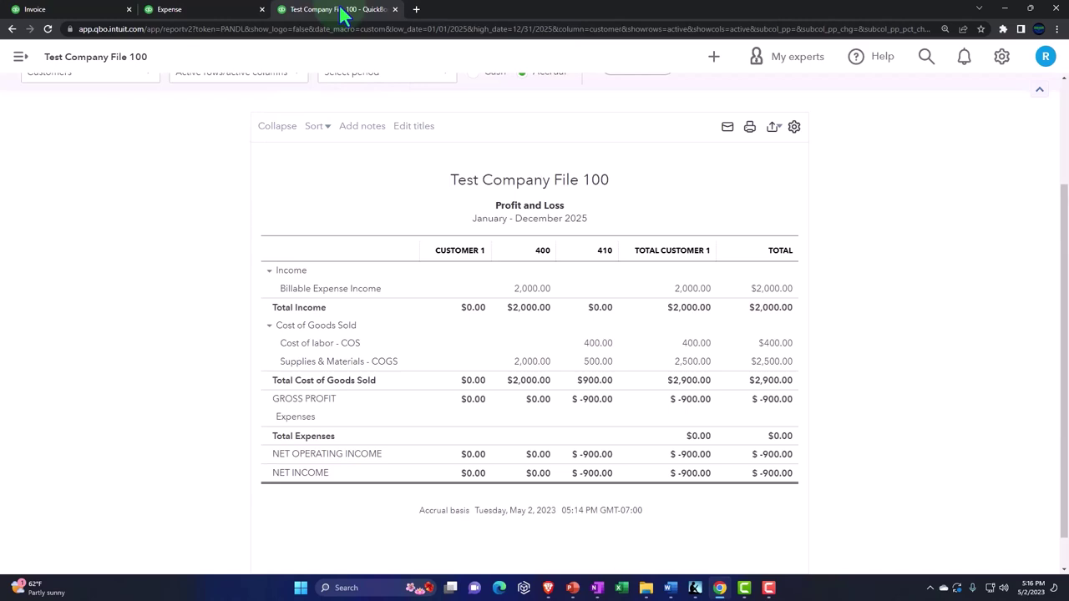
scroll(404, 287, up, 3)
click(643, 215)
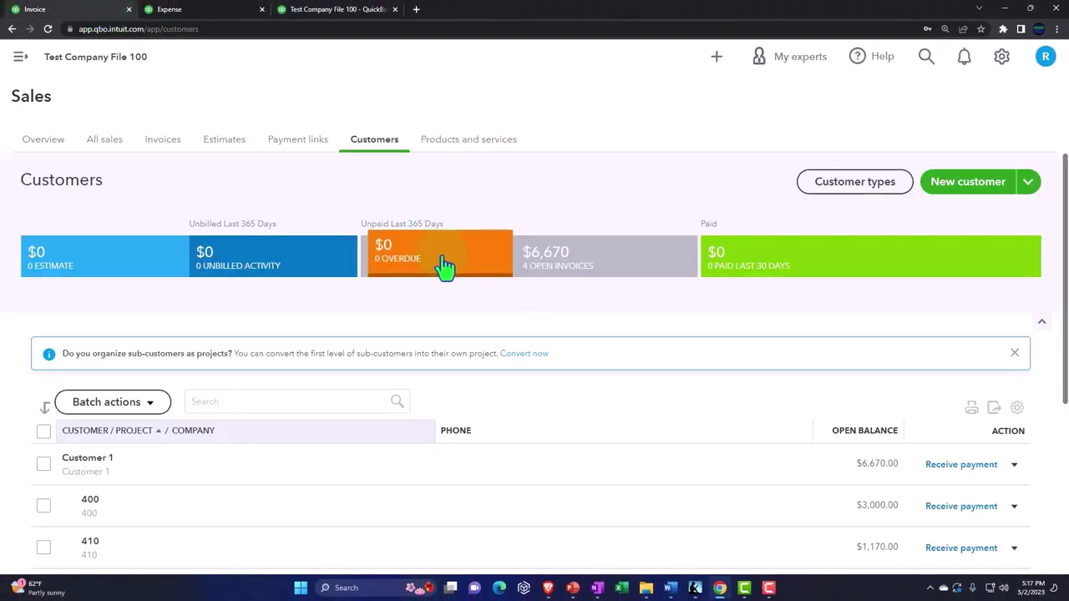
Review the open balances in the customer list and start a new expense.
scroll(441, 267, down, 3)
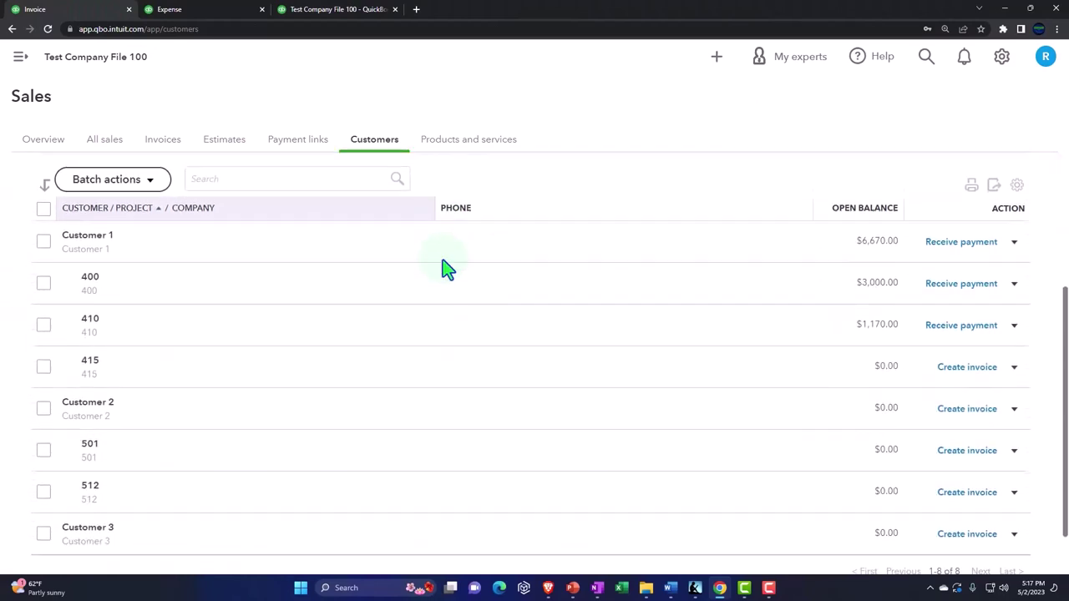
scroll(428, 305, up, 3)
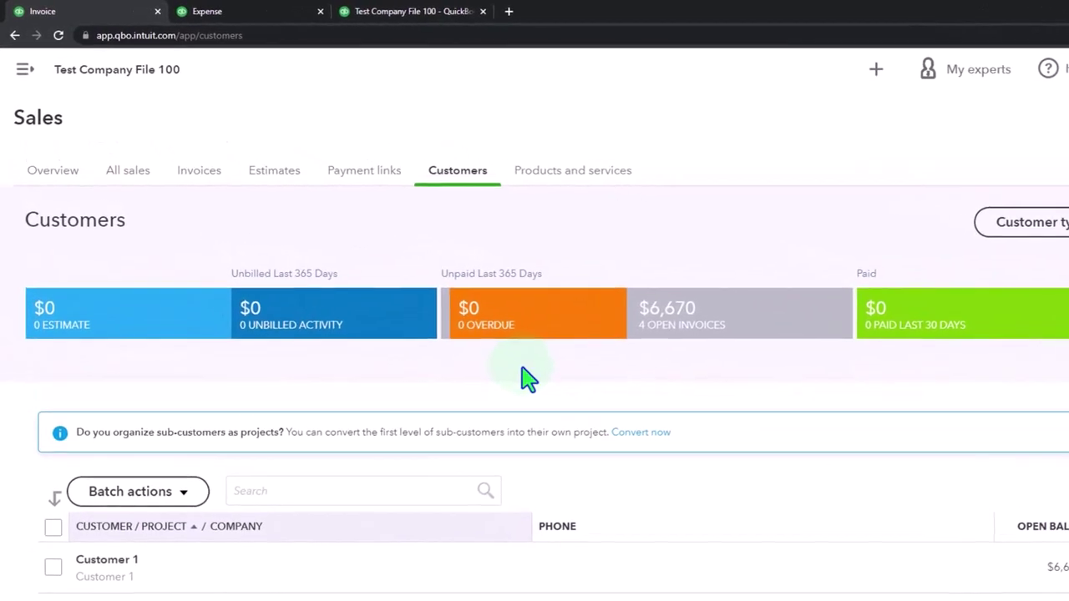
click(876, 69)
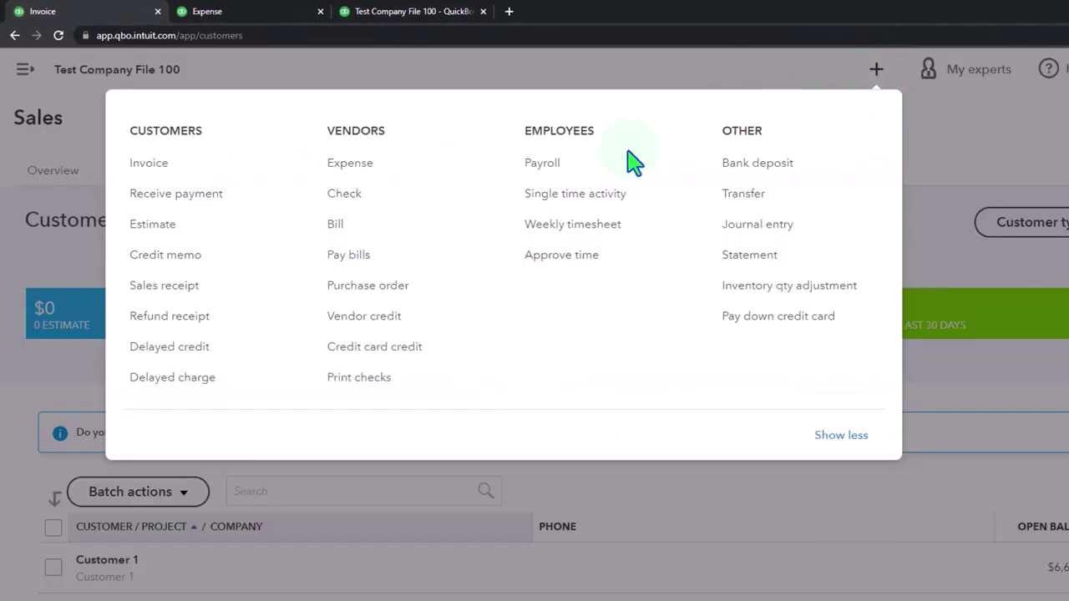
click(380, 167)
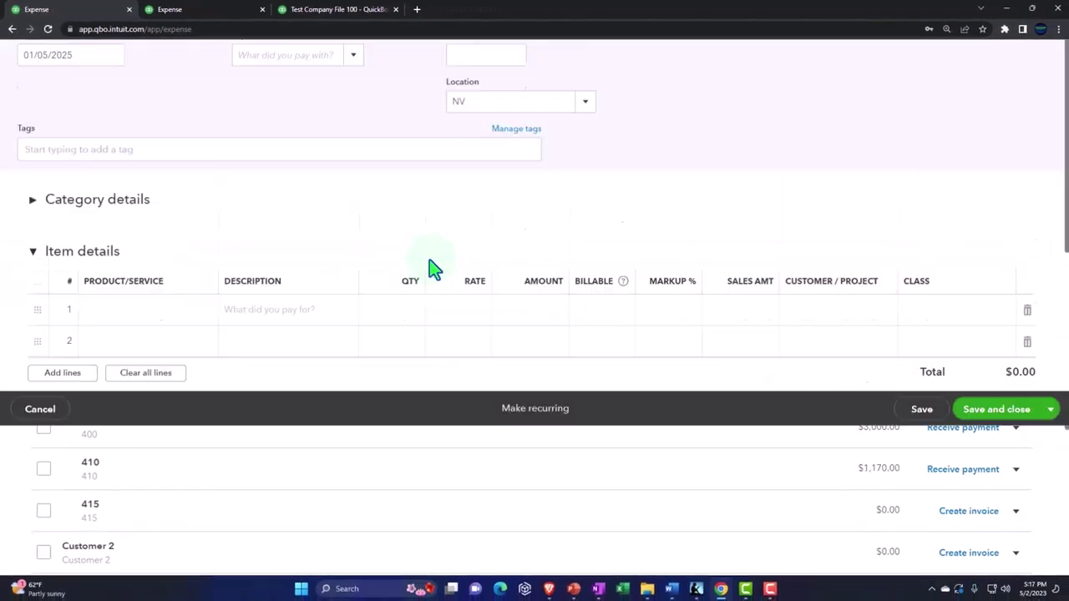
Choose sub-customer 501 of Customer 2 as the payee of the expense.
click(176, 124)
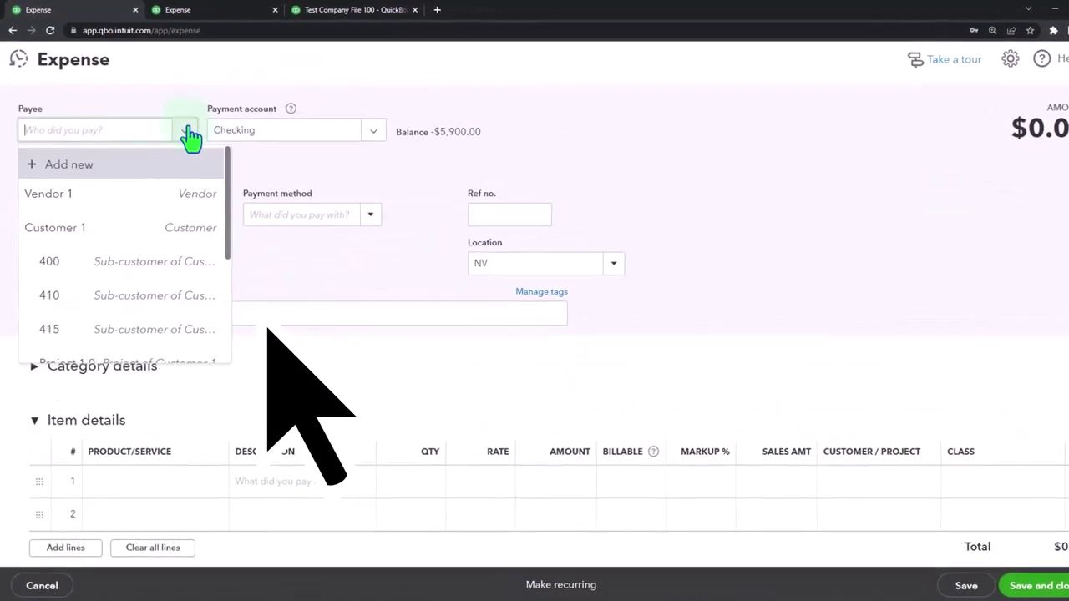
scroll(129, 268, down, 2)
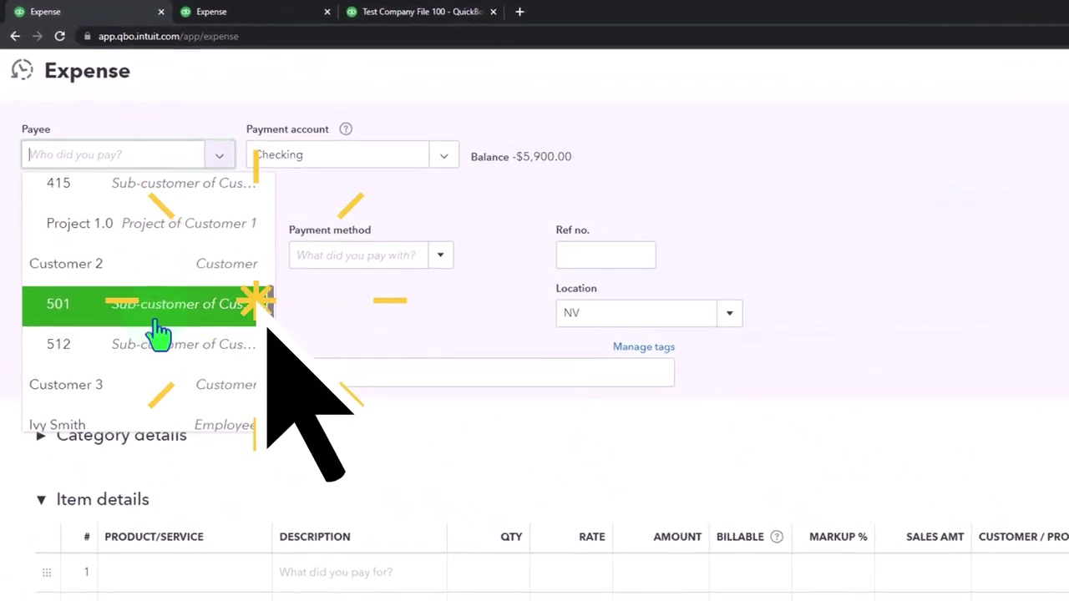
click(157, 325)
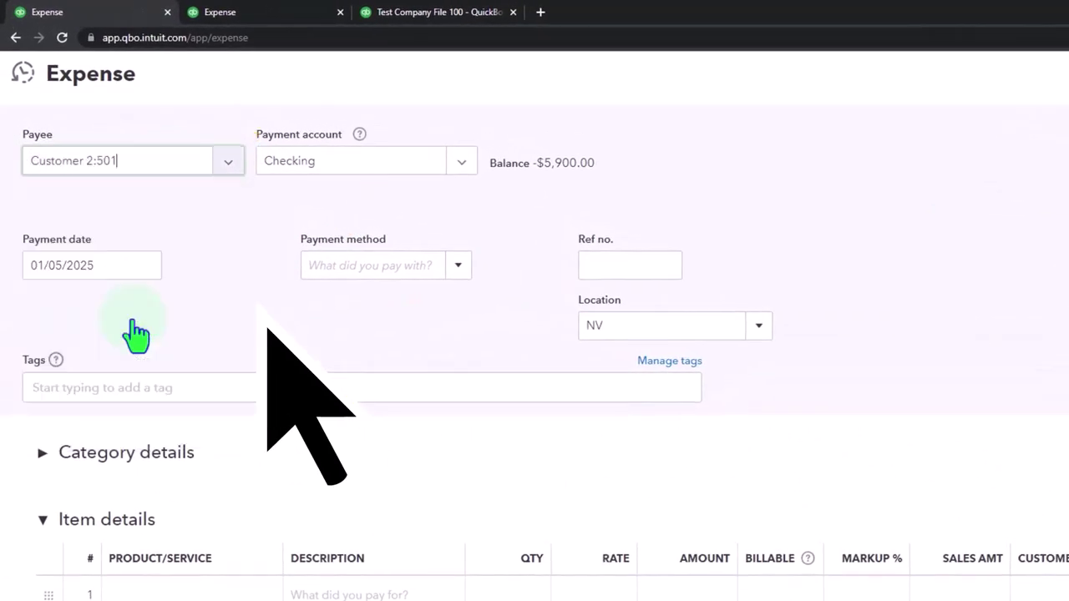
Set the payment date to 01/08/2025 and choose Materials as the product on the first item line.
click(116, 265)
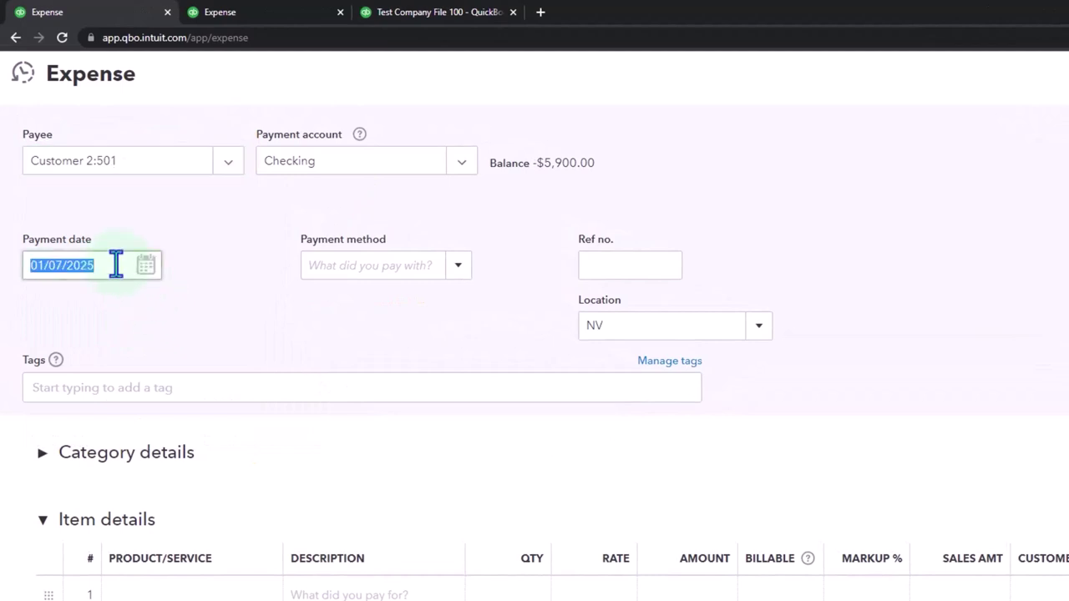
key(Tab)
scroll(142, 287, down, 2)
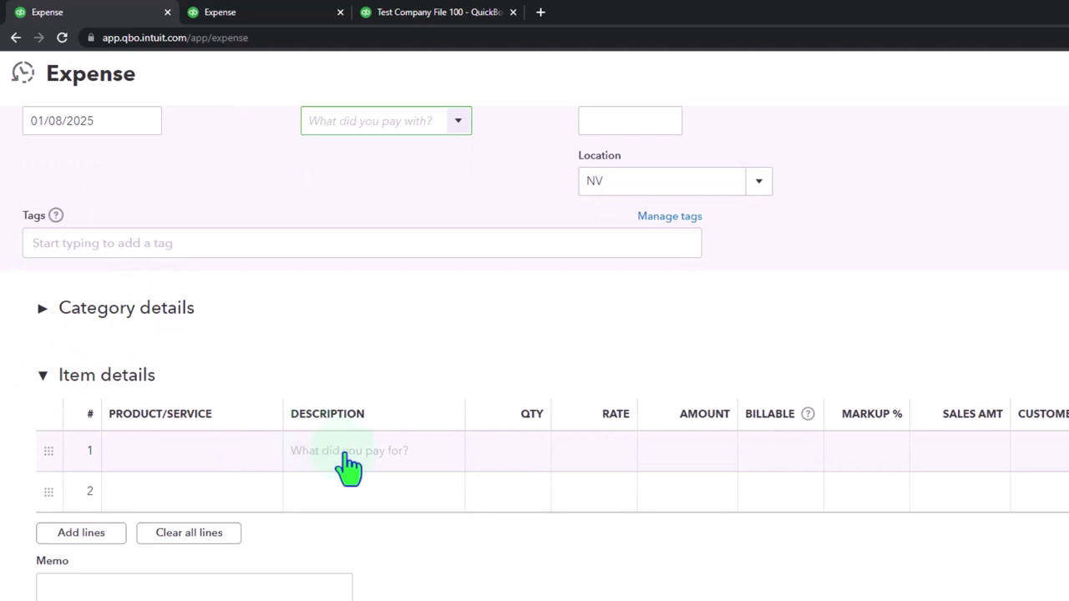
click(342, 451)
click(260, 455)
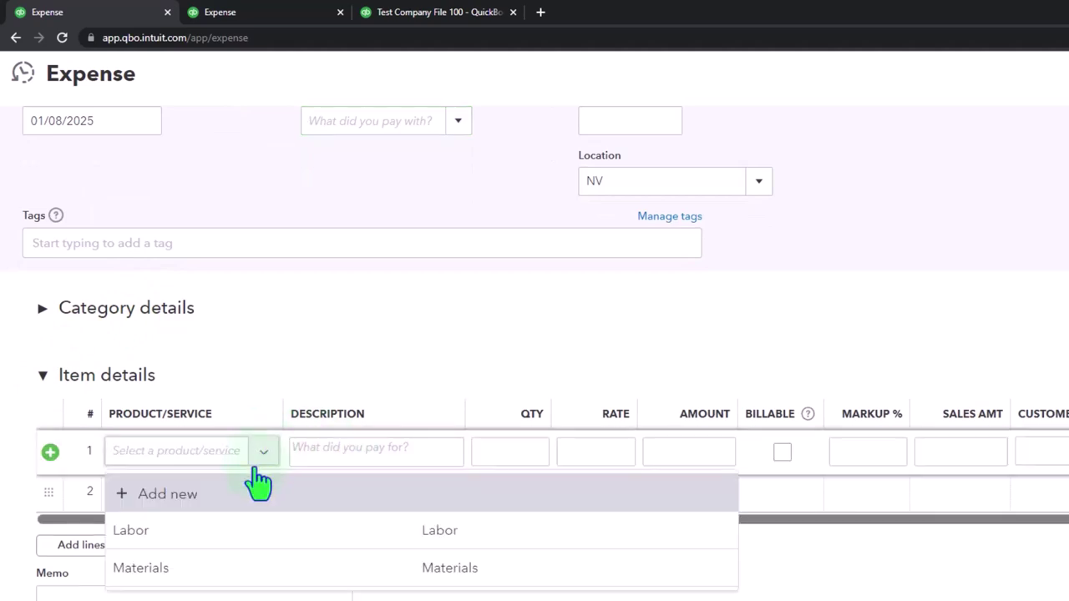
click(226, 568)
Set the Materials line's rate to 6,000 and mark it as billable.
key(Tab)
key(Tab)
key(Tab)
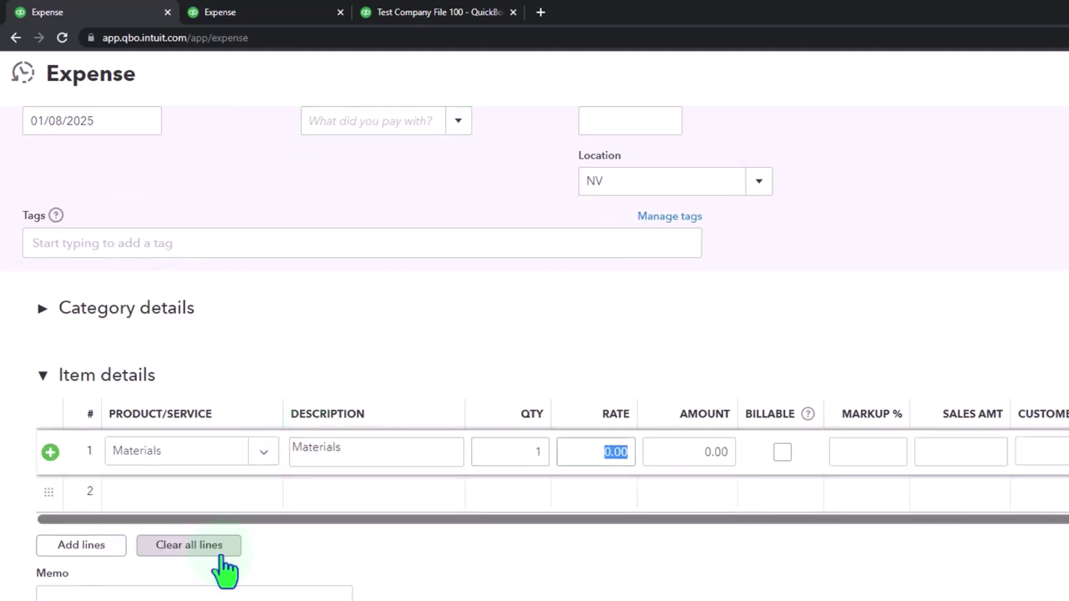
text(2)
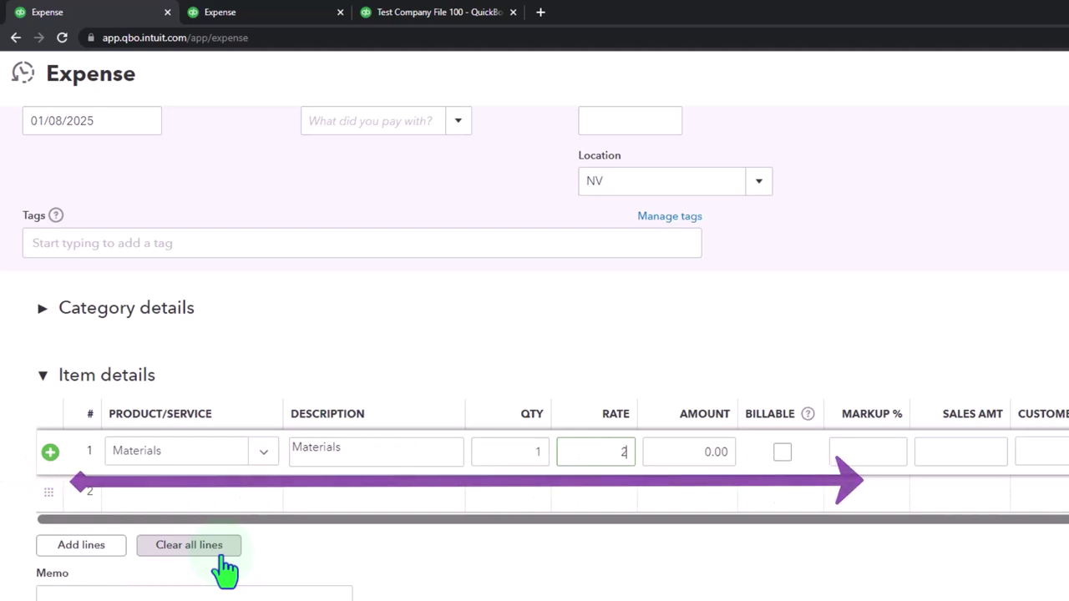
key(BackSpace)
text(6,000)
click(783, 452)
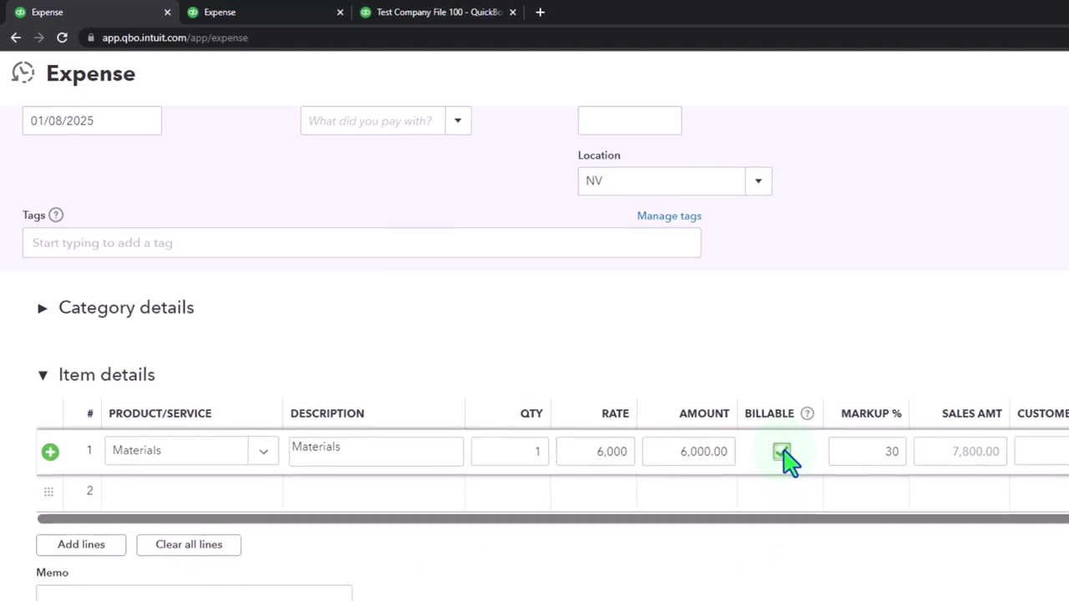
Assign the Materials line to sub-customer 501 of Customer 2.
click(1068, 465)
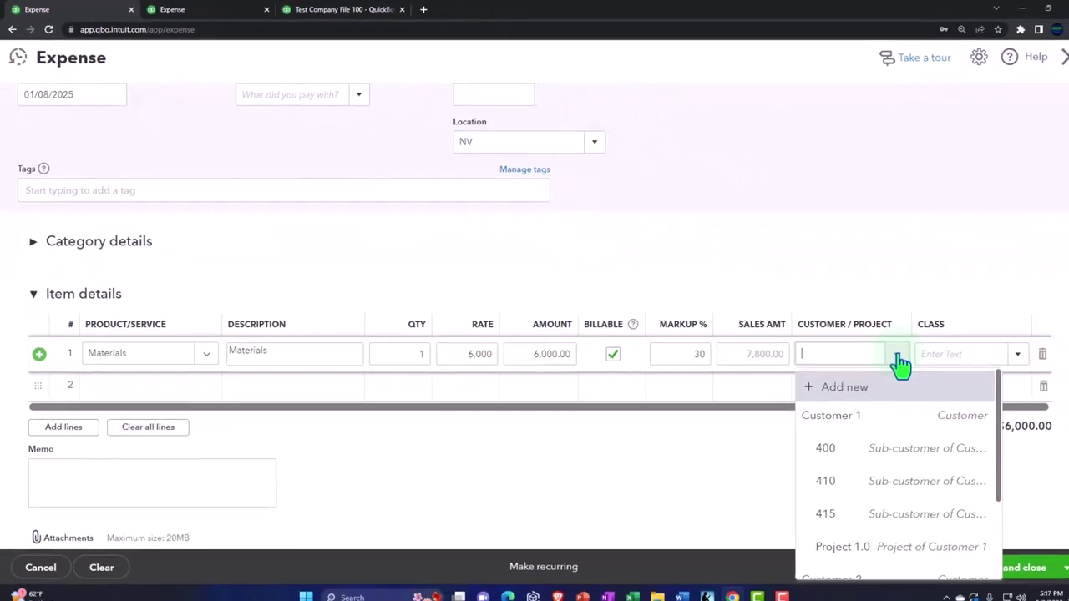
scroll(868, 451, down, 3)
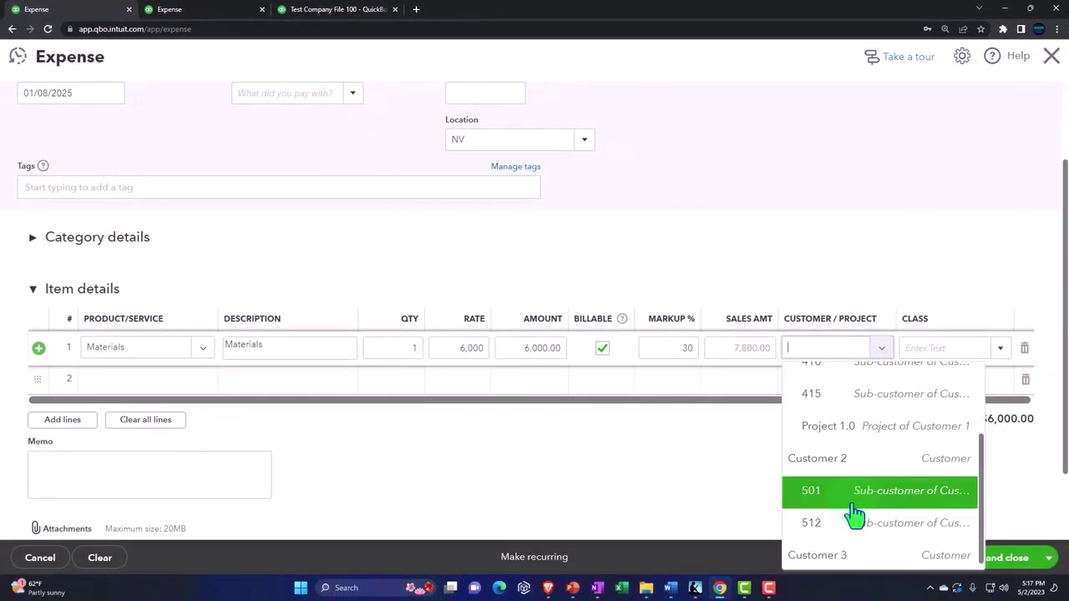
click(824, 493)
click(359, 244)
Change the payee of the expense to Vendor 1 and decline prefilling from that vendor's last expense.
scroll(361, 264, up, 2)
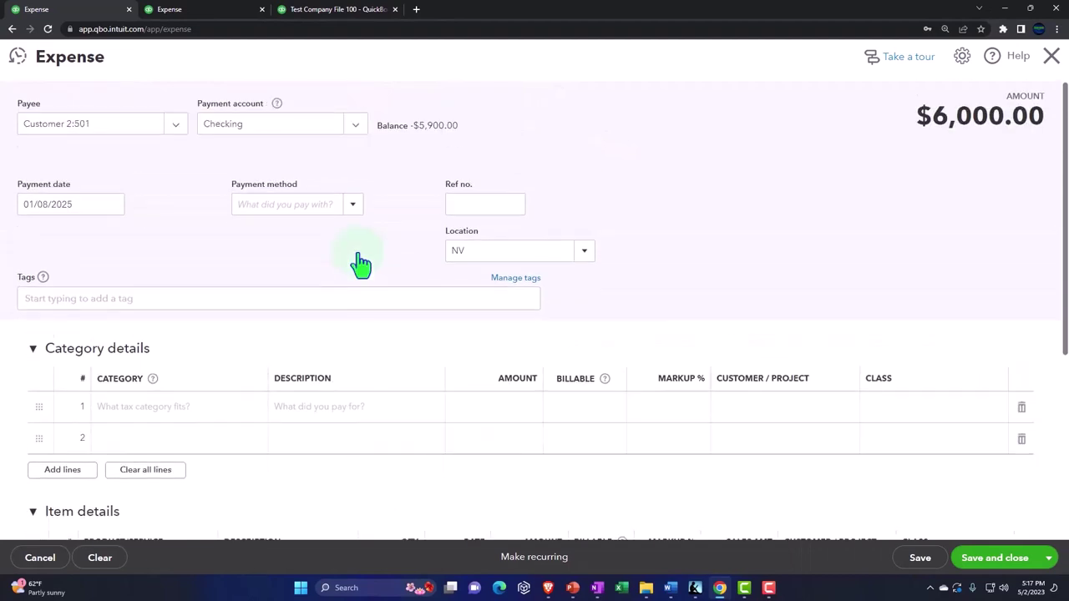
click(175, 127)
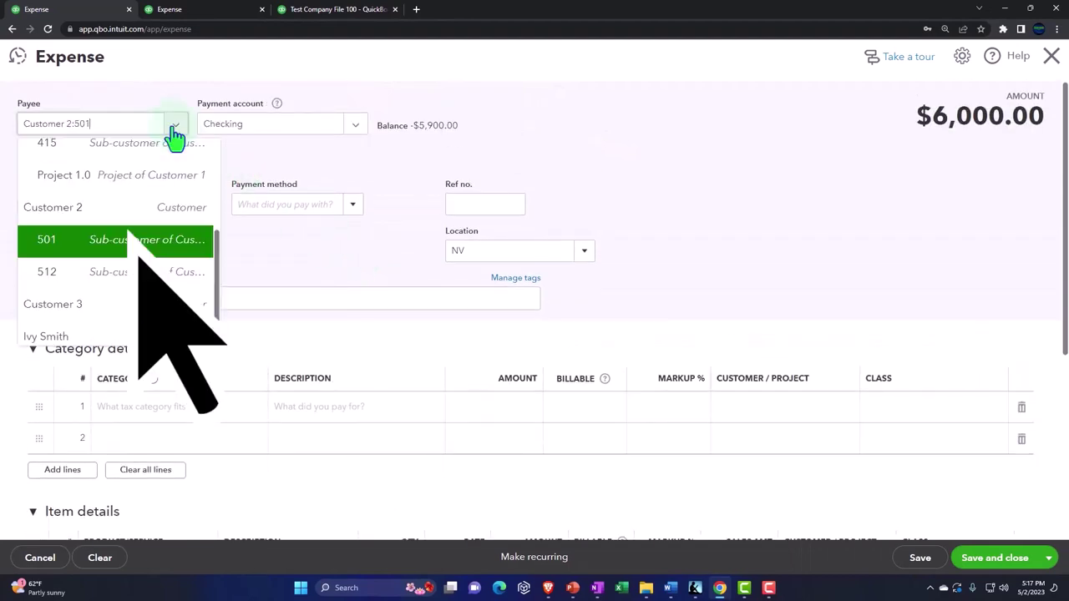
scroll(153, 179, up, 3)
click(153, 179)
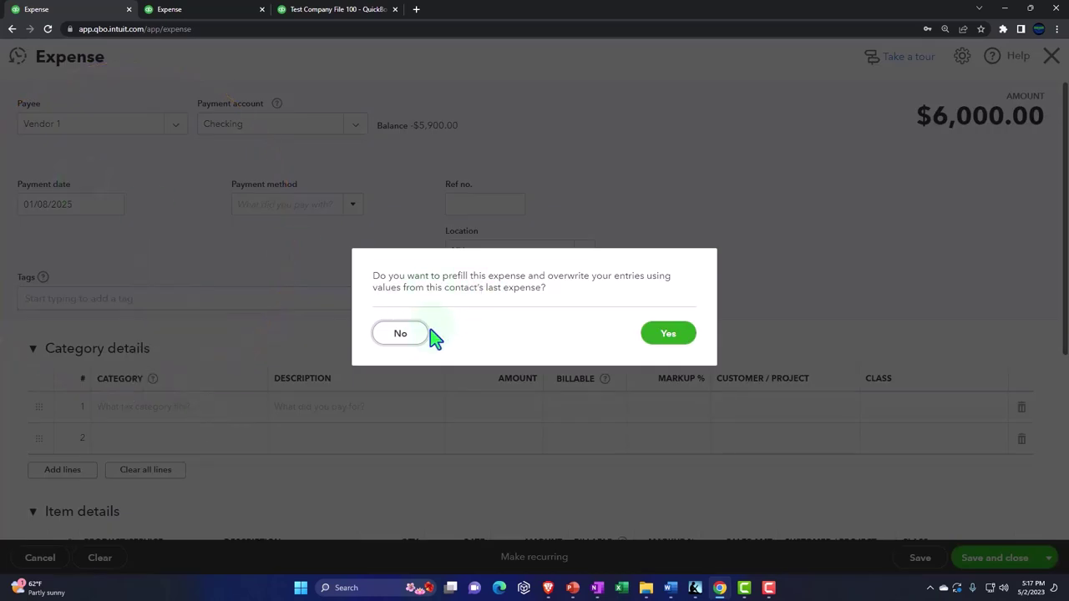
click(409, 334)
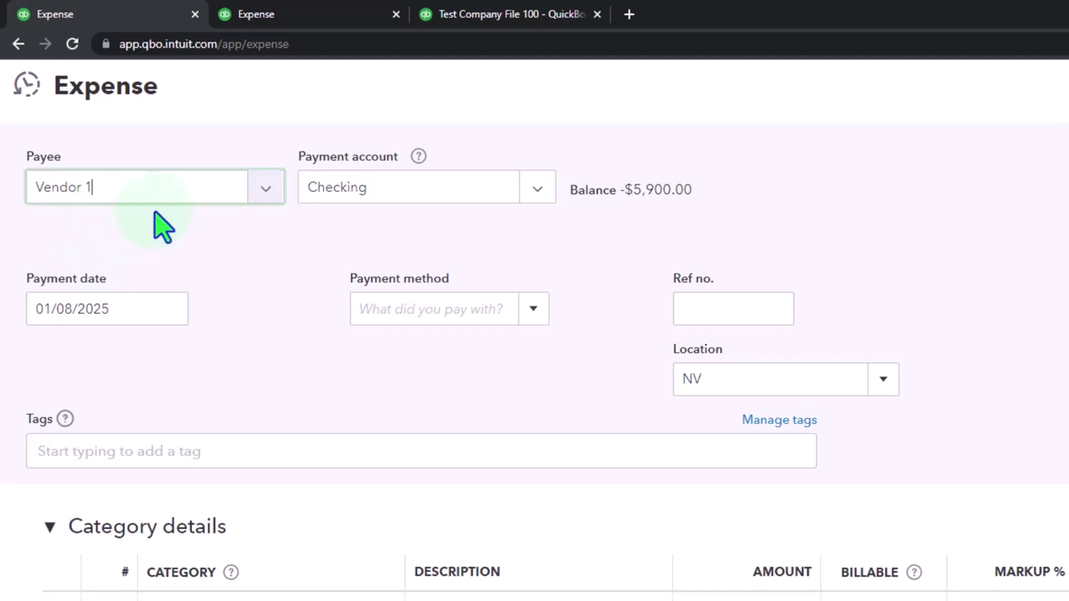
Add Labor as the second item line with a rate of 1,500 and mark it as billable.
scroll(155, 212, down, 3)
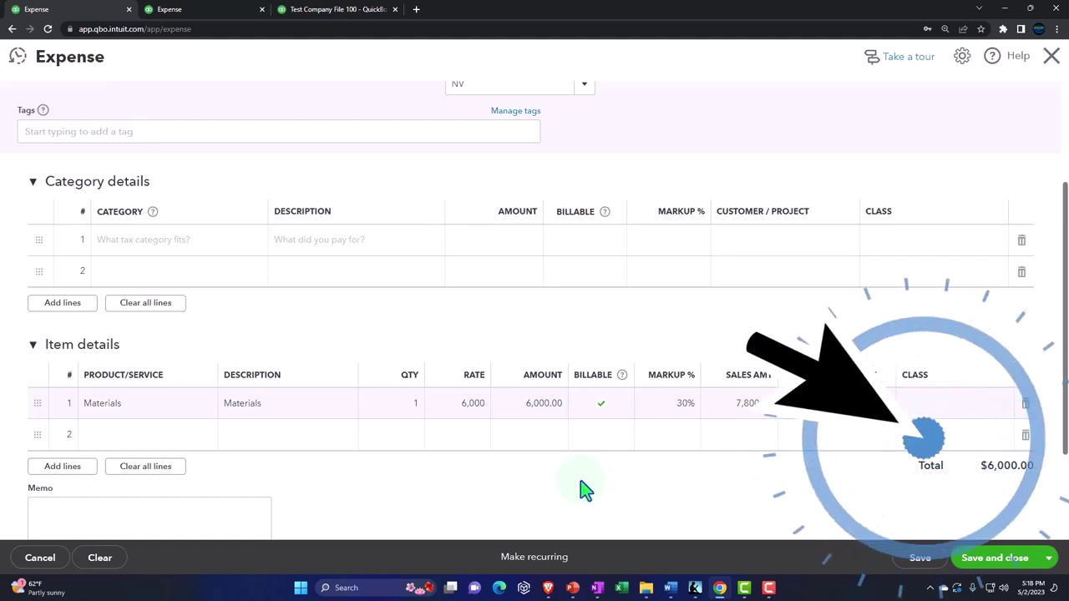
click(251, 451)
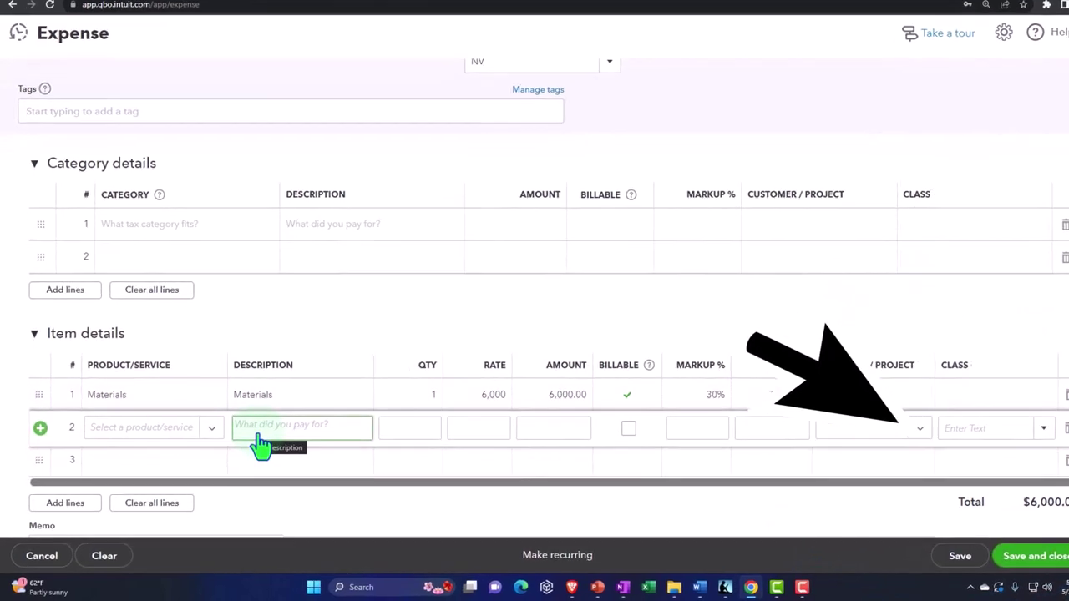
click(250, 402)
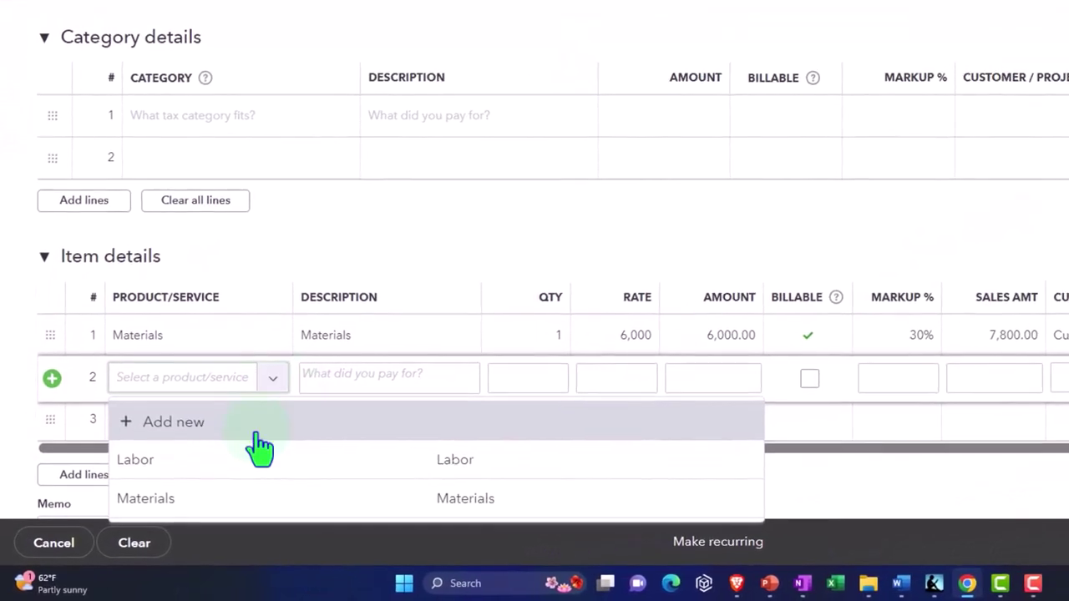
click(210, 481)
key(Tab)
key(Tab)
key(Tab)
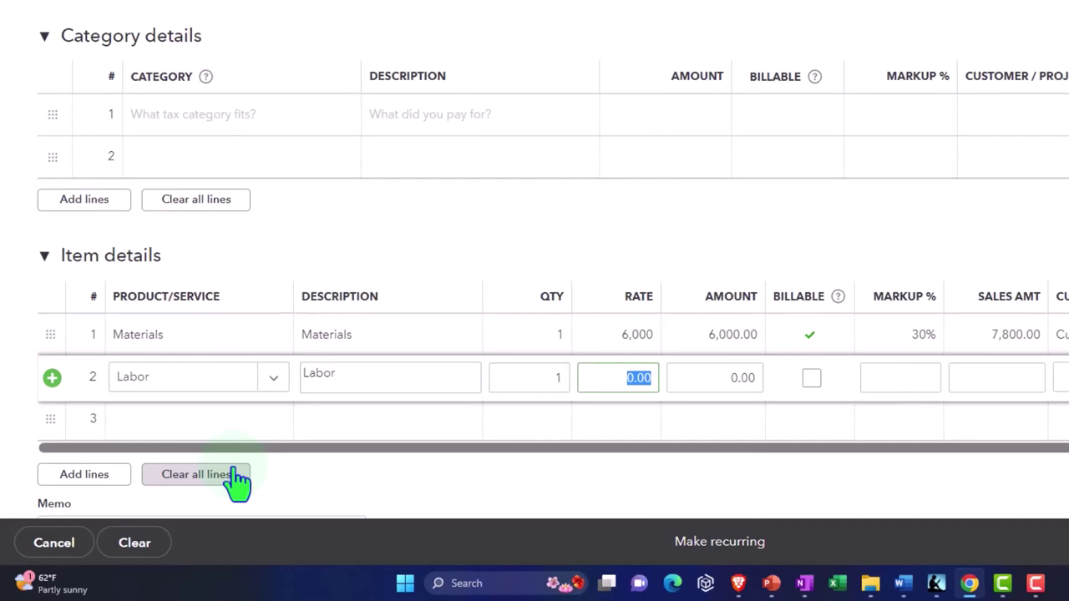
text(1,500)
key(Tab)
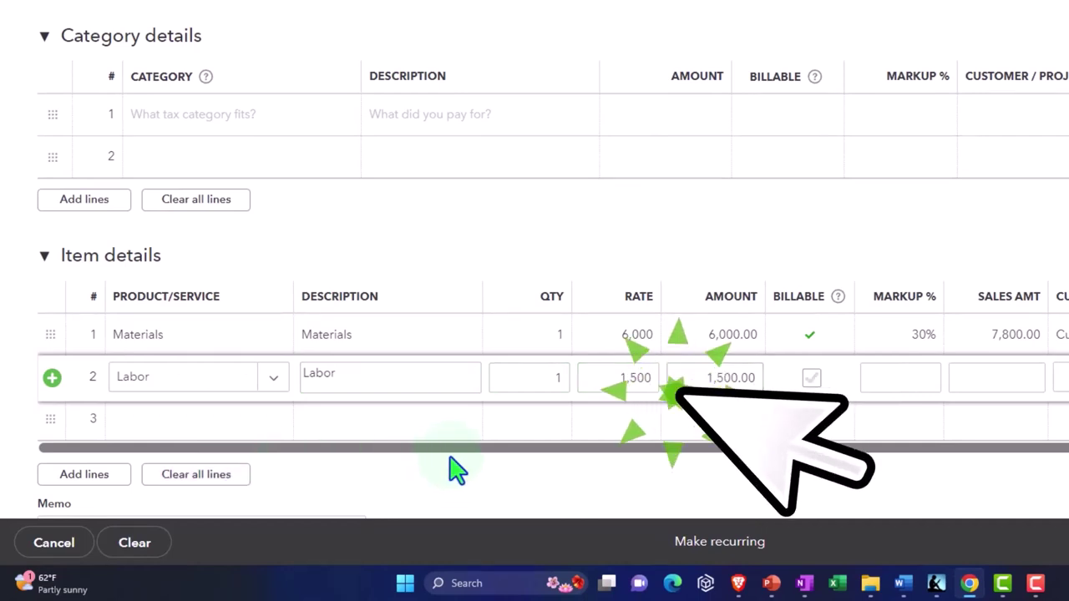
click(811, 379)
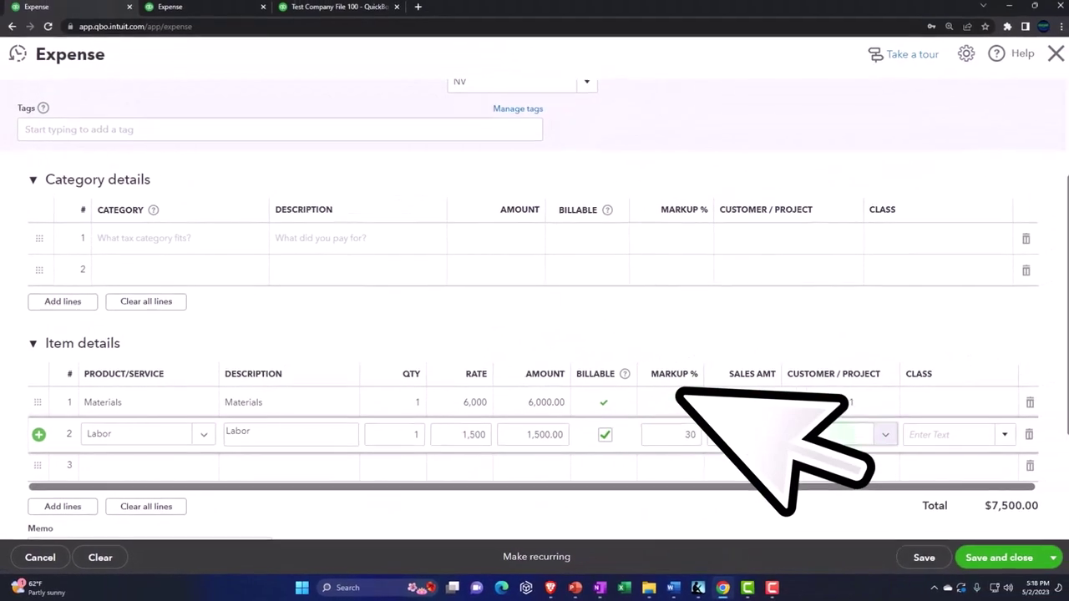
Assign the Labor line to sub-customer 501 of Customer 2, and save and close the expense.
click(882, 439)
scroll(882, 410, down, 3)
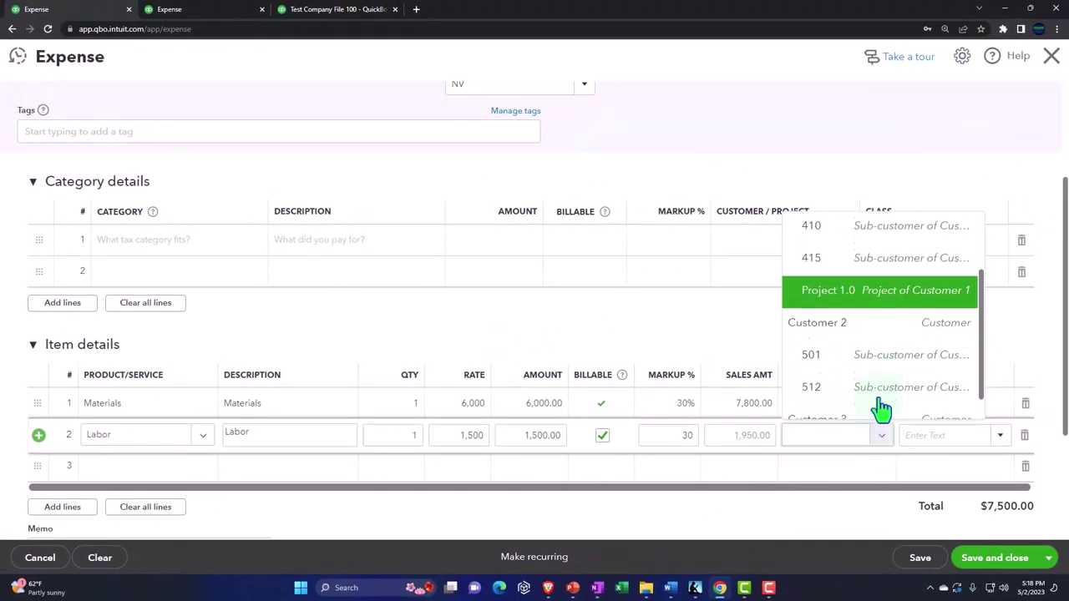
click(871, 342)
key(Tab)
scroll(867, 375, down, 1)
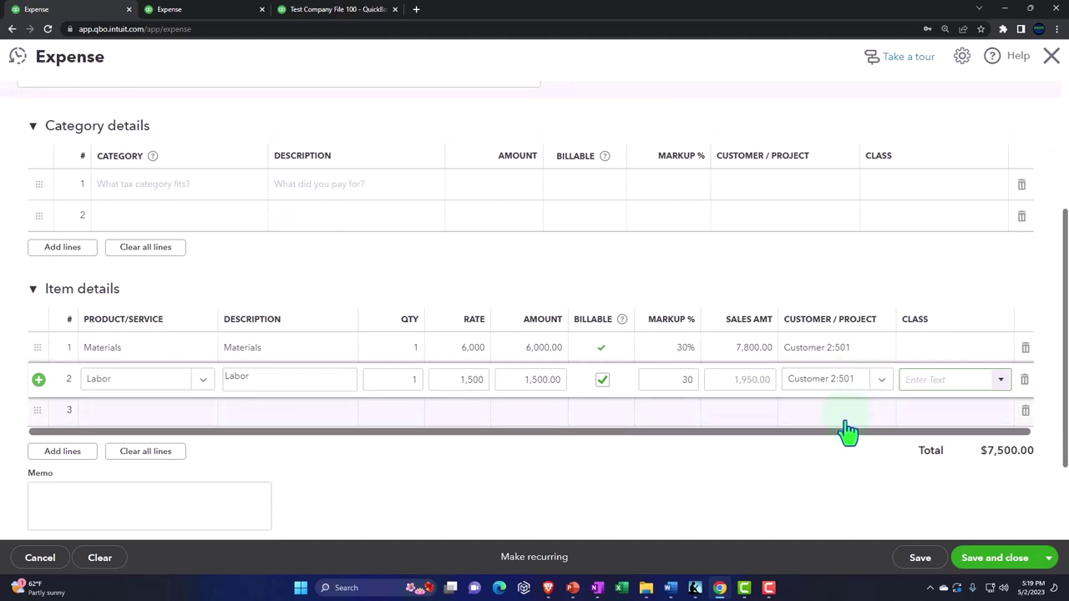
click(995, 558)
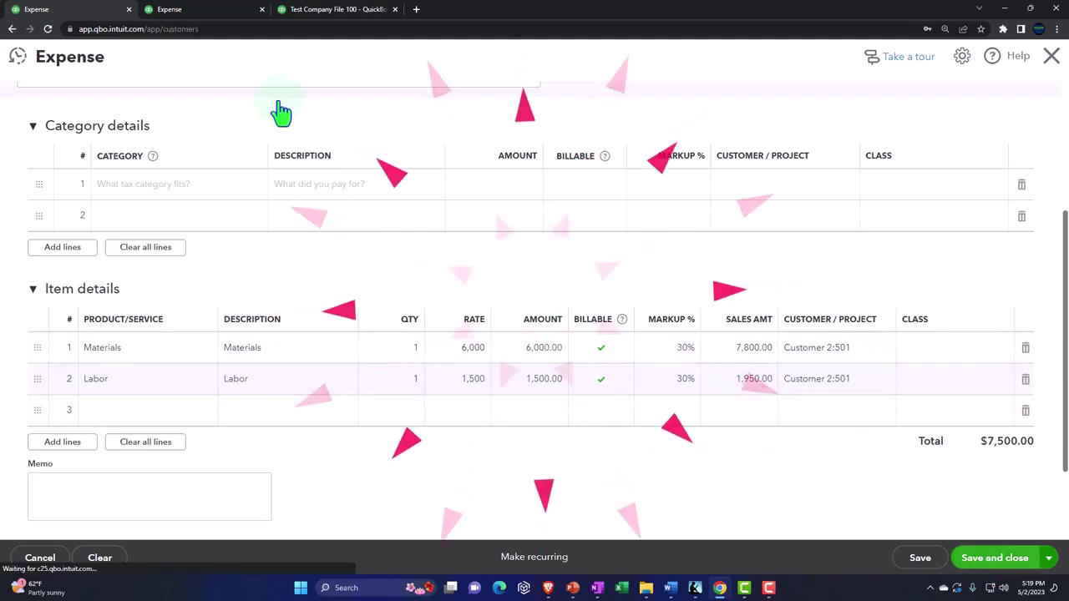
Rerun the Balance Sheet report by customer to include the saved expense.
click(334, 9)
scroll(518, 253, up, 3)
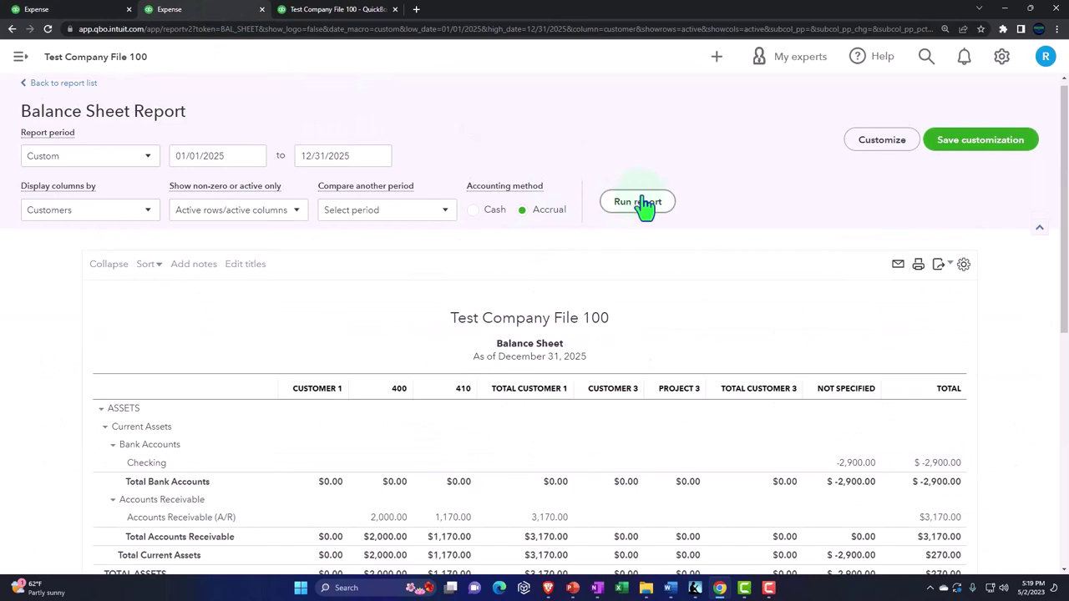
scroll(642, 206, down, 5)
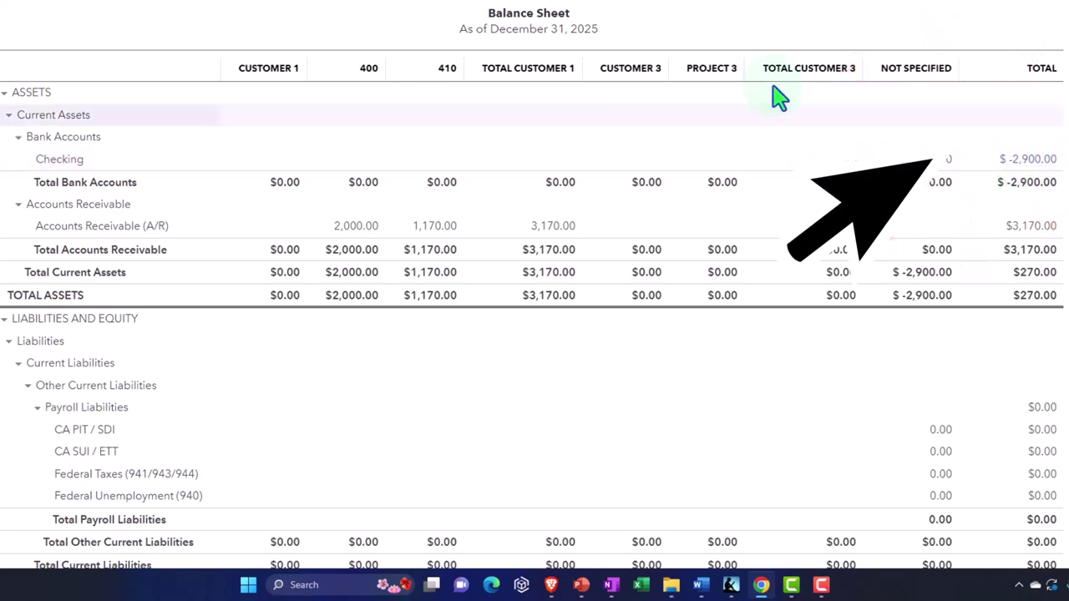
Open the transaction report behind the Checking balance on the Balance Sheet and examine its expense entries.
click(1013, 162)
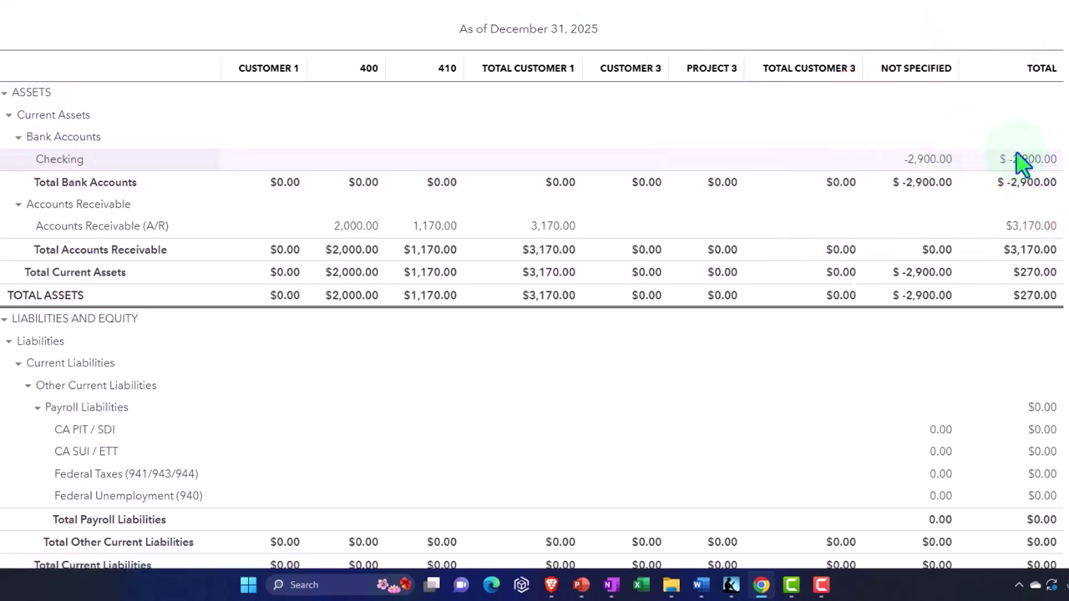
click(941, 160)
click(1029, 162)
click(944, 175)
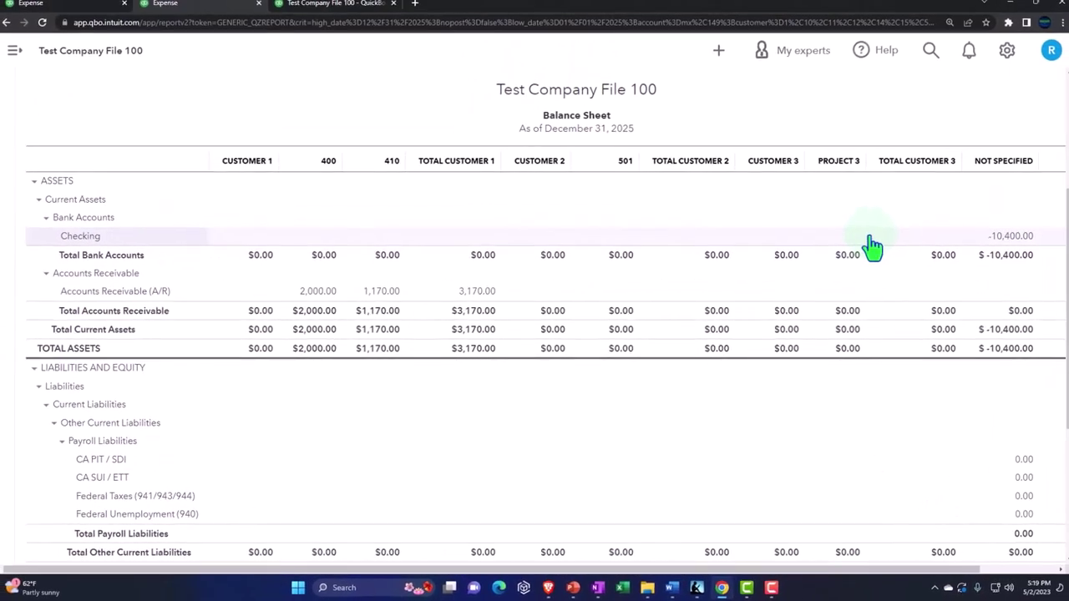
scroll(660, 317, down, 2)
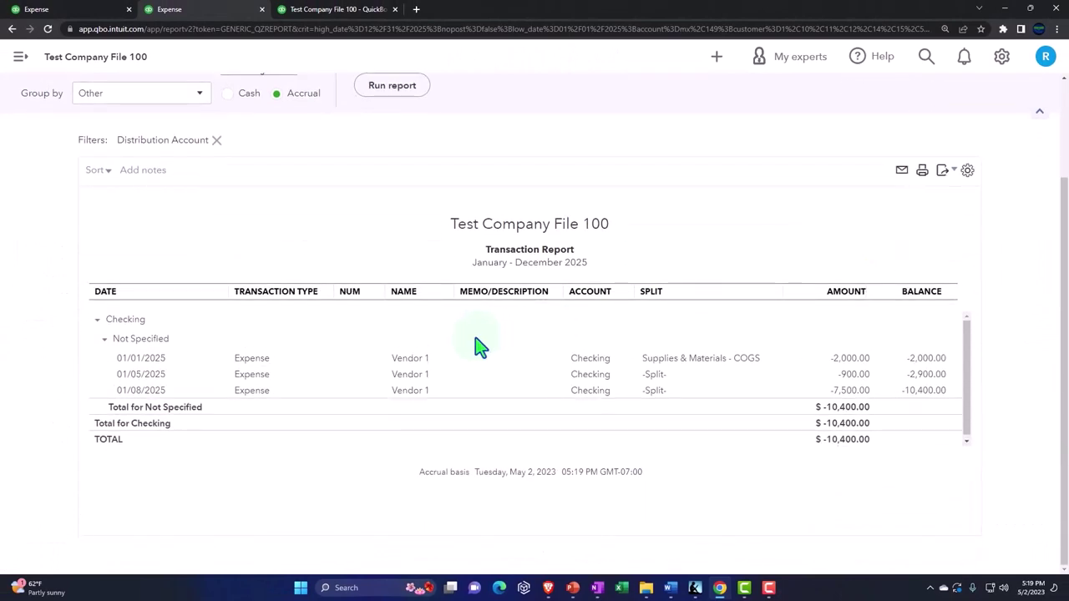
Examine the 01/08/2025 expense in the Checking transaction report, and return to the Balance Sheet.
scroll(435, 393, up, 1)
scroll(425, 429, down, 1)
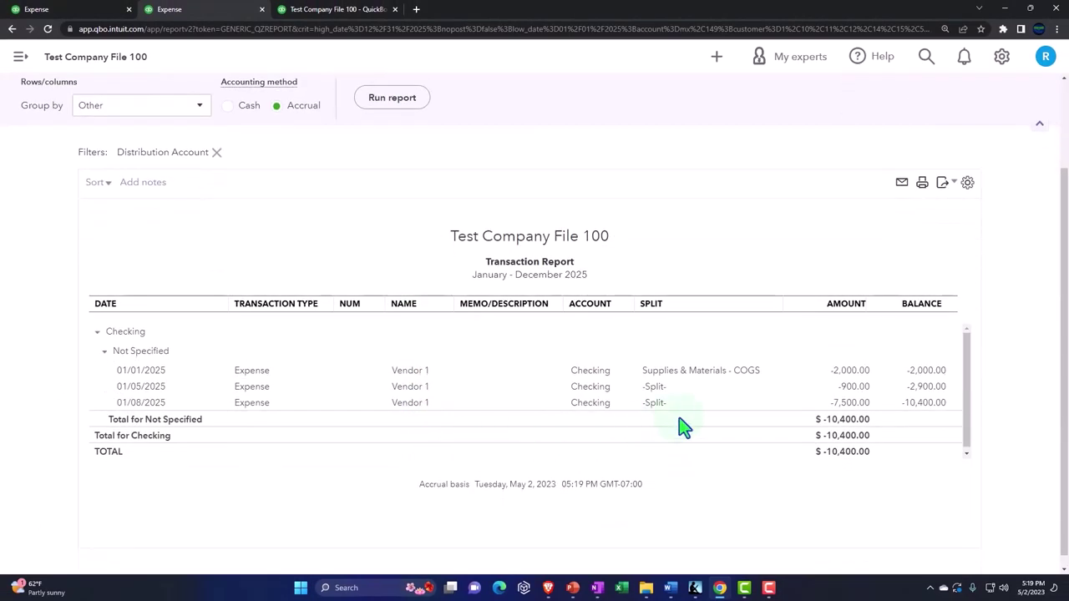
click(838, 412)
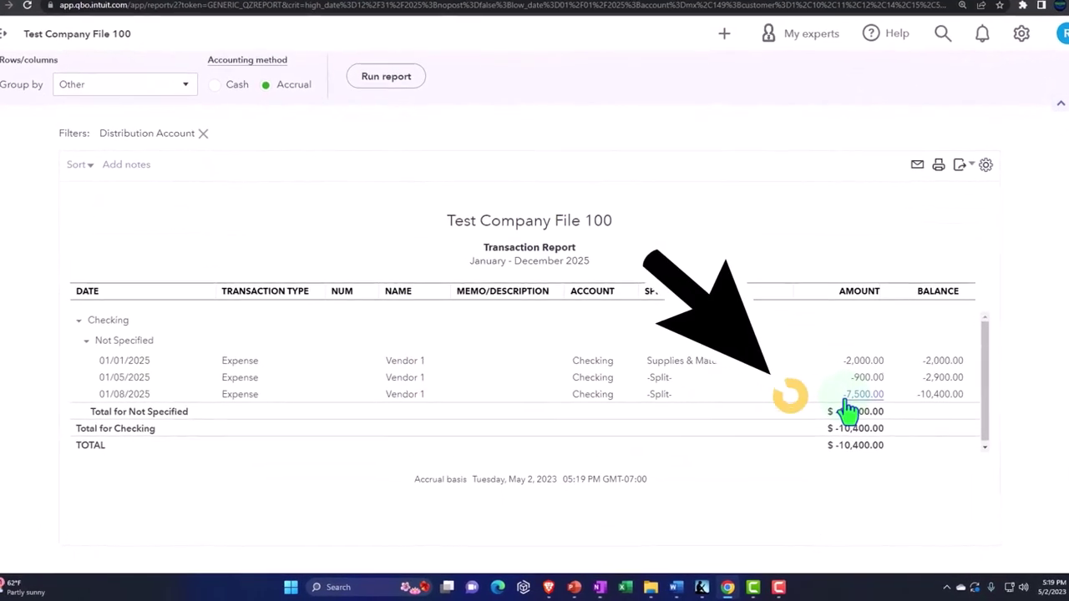
scroll(841, 418, up, 1)
scroll(752, 410, down, 2)
scroll(727, 410, up, 2)
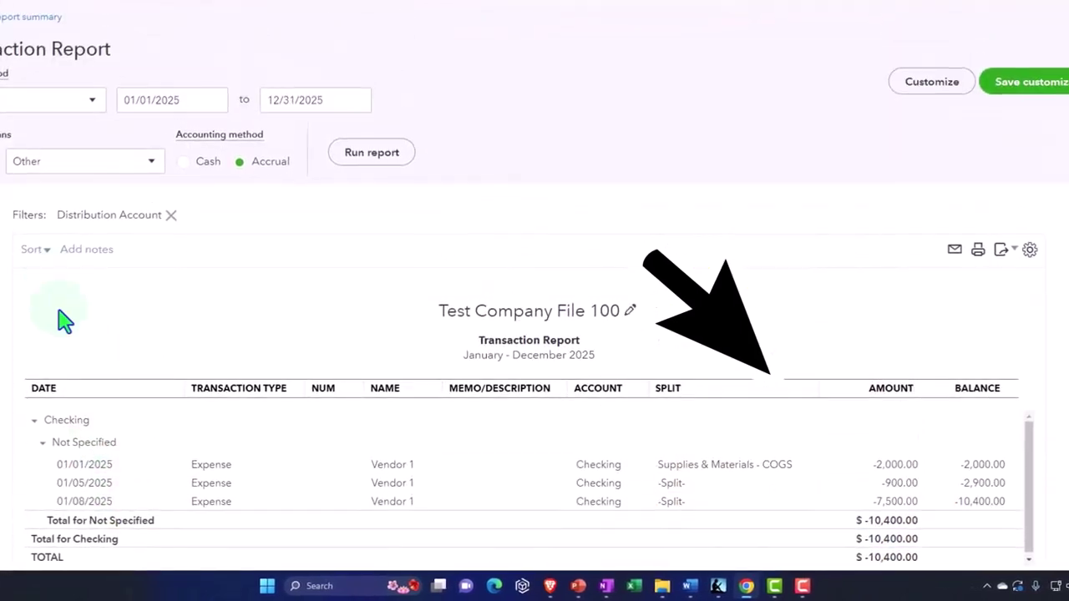
click(33, 23)
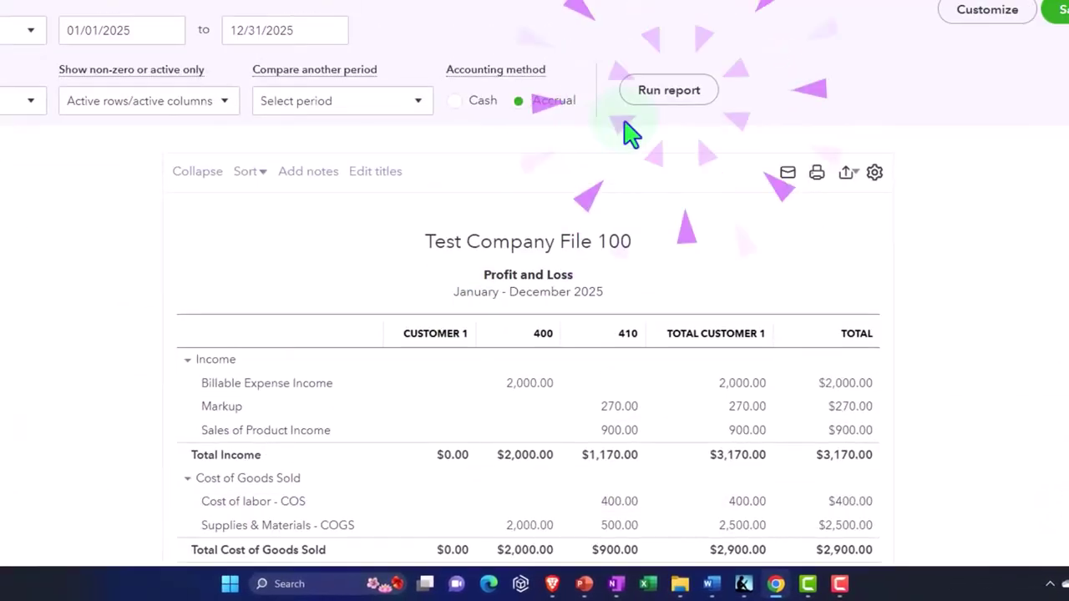
Rerun the 2025 Profit and Loss report by customer and examine the columns for Customer 2 and sub-customer 501.
click(664, 90)
scroll(664, 106, down, 3)
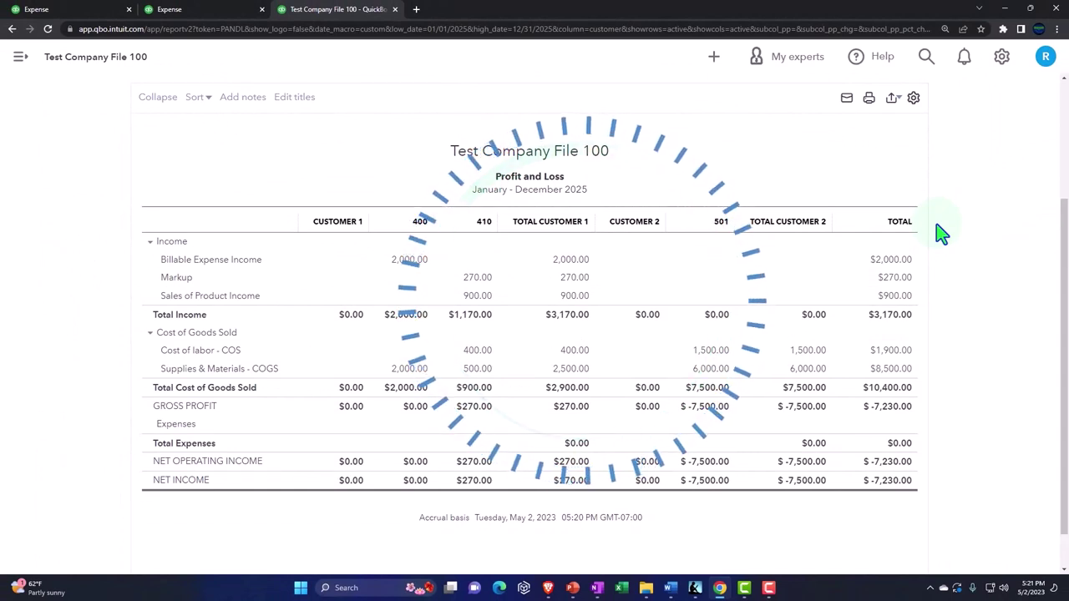
scroll(941, 234, up, 3)
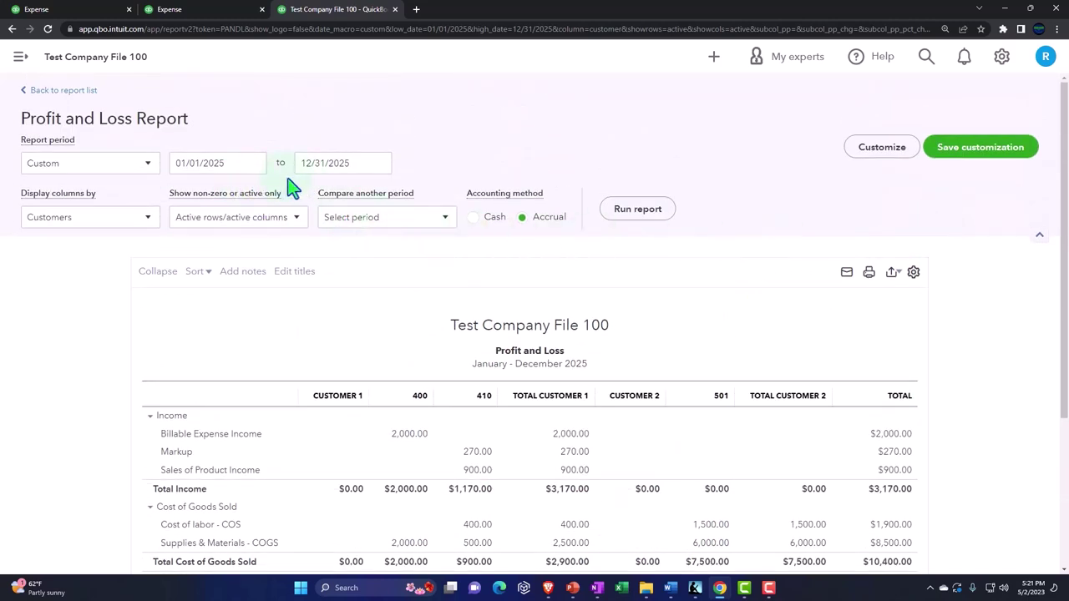
scroll(284, 284, down, 3)
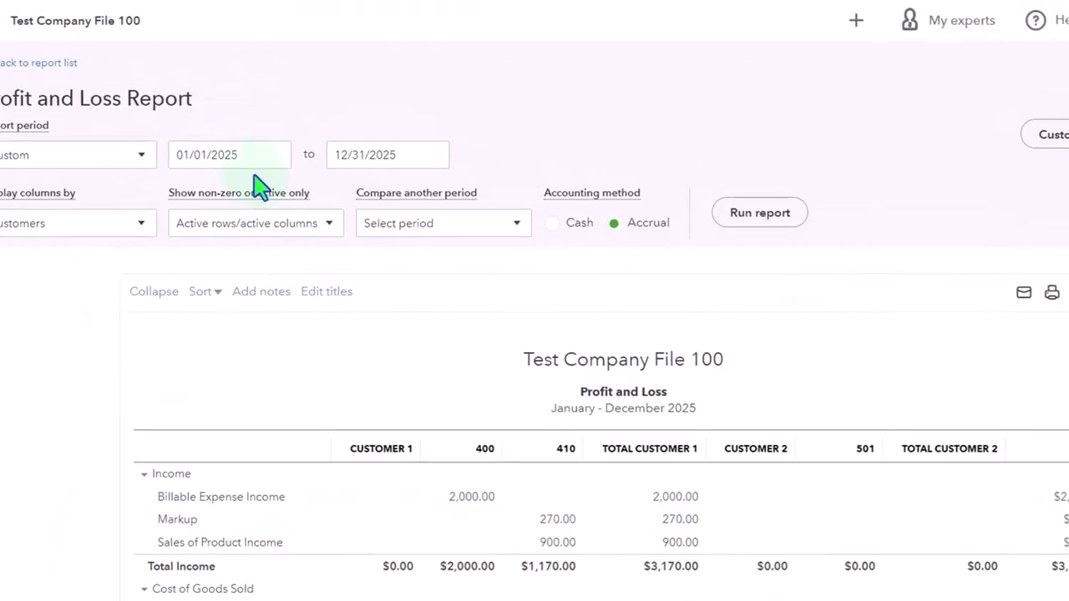
Run the Profit and Loss report by customer for 01/01/2026 to 12/31/2026 and examine its customer and project columns.
click(266, 187)
text(01/01/2026)
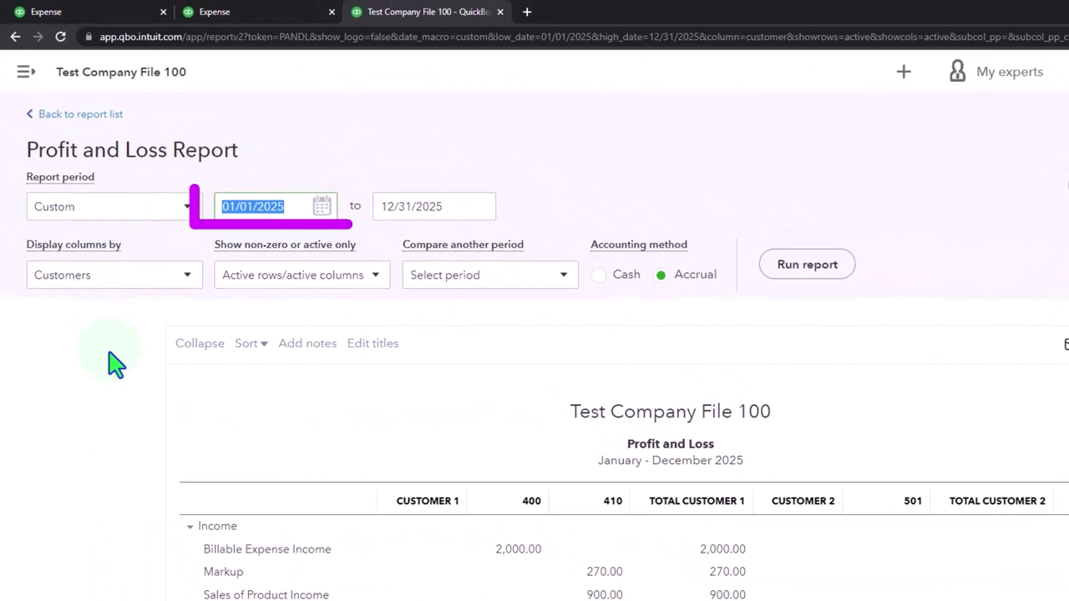
key(Tab)
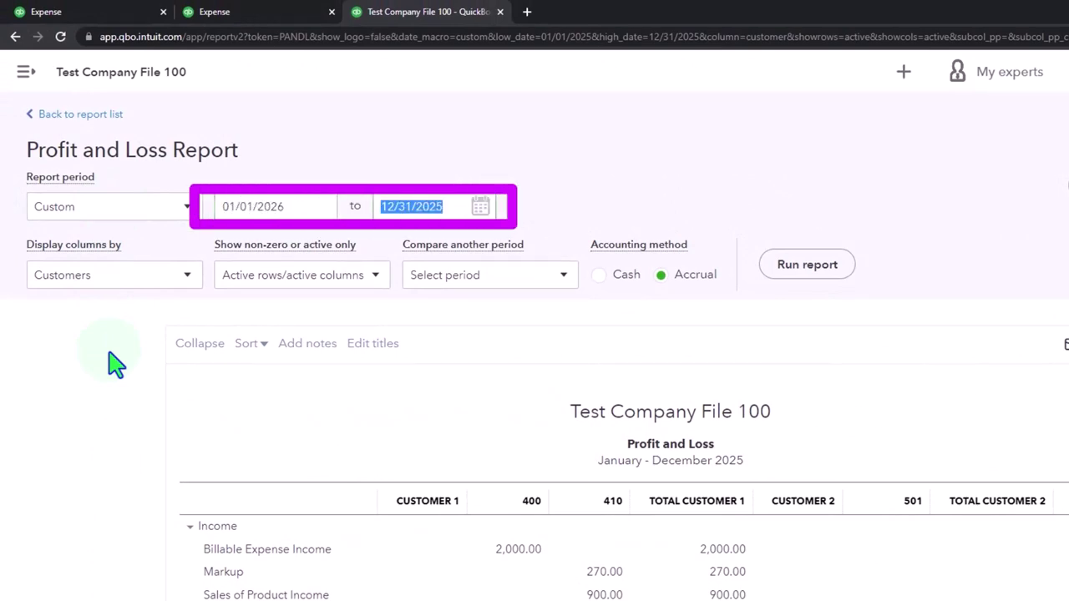
text(12312026)
click(794, 267)
scroll(678, 251, down, 2)
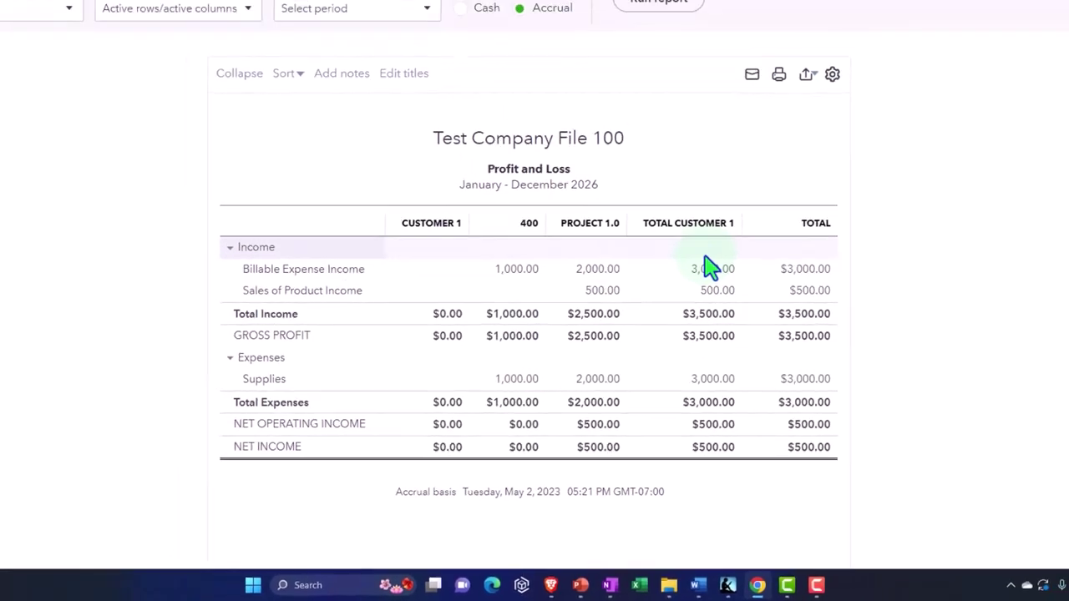
Set the Profit and Loss period to 01/01/2025 through 12/31/2025 and rerun the report.
click(223, 166)
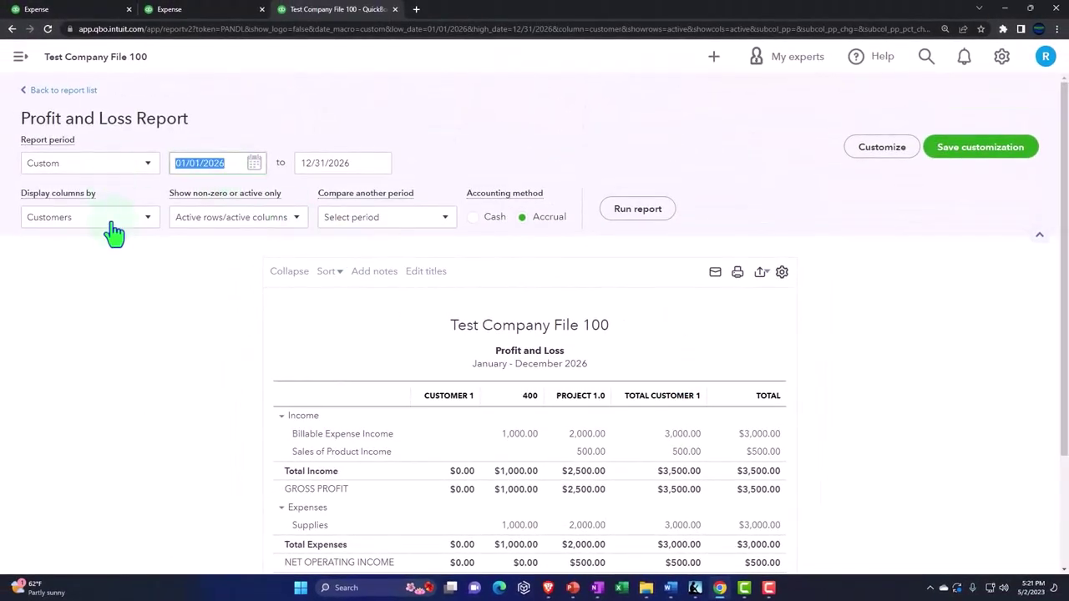
text(01012025)
key(Tab)
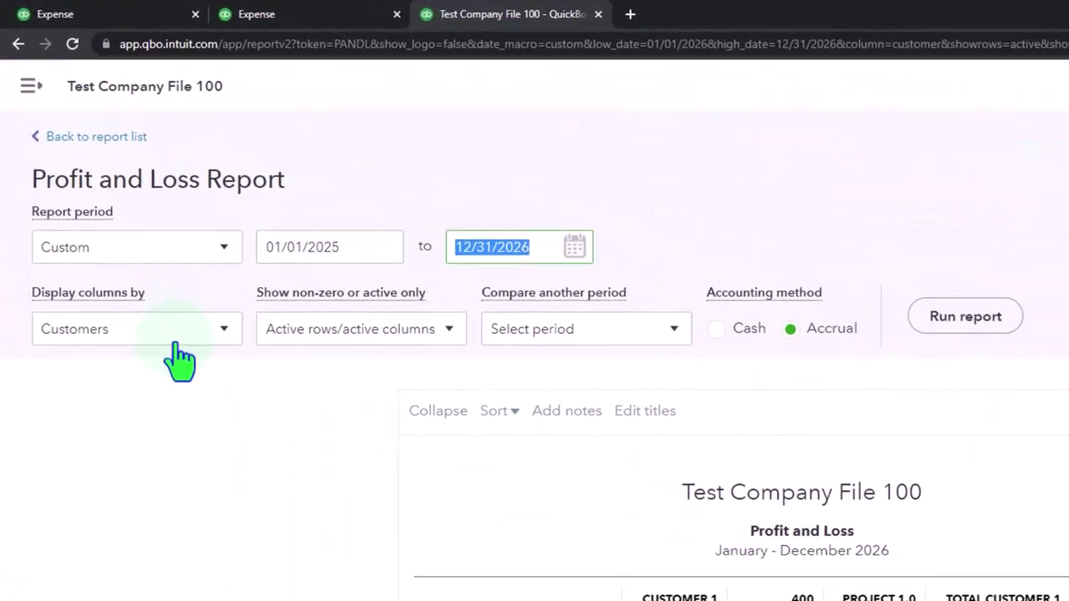
text(12/31/2025)
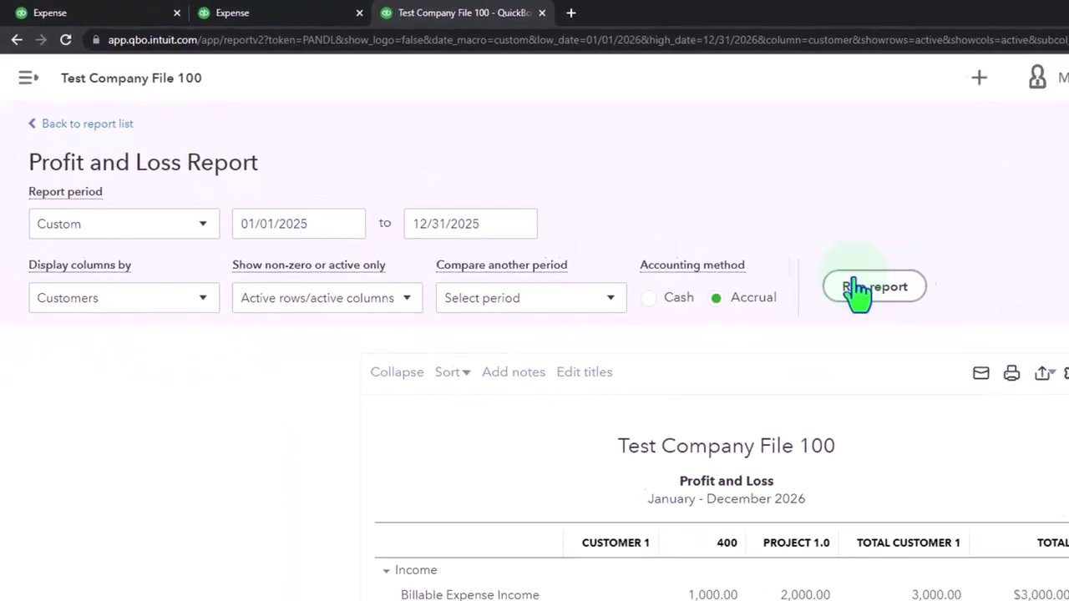
click(992, 338)
click(117, 12)
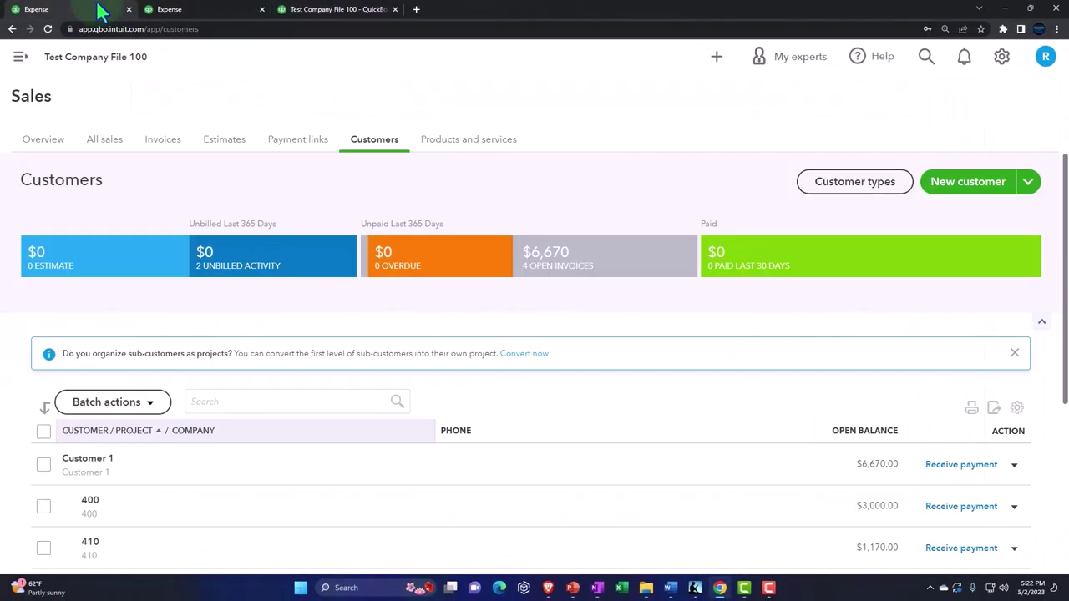
click(309, 9)
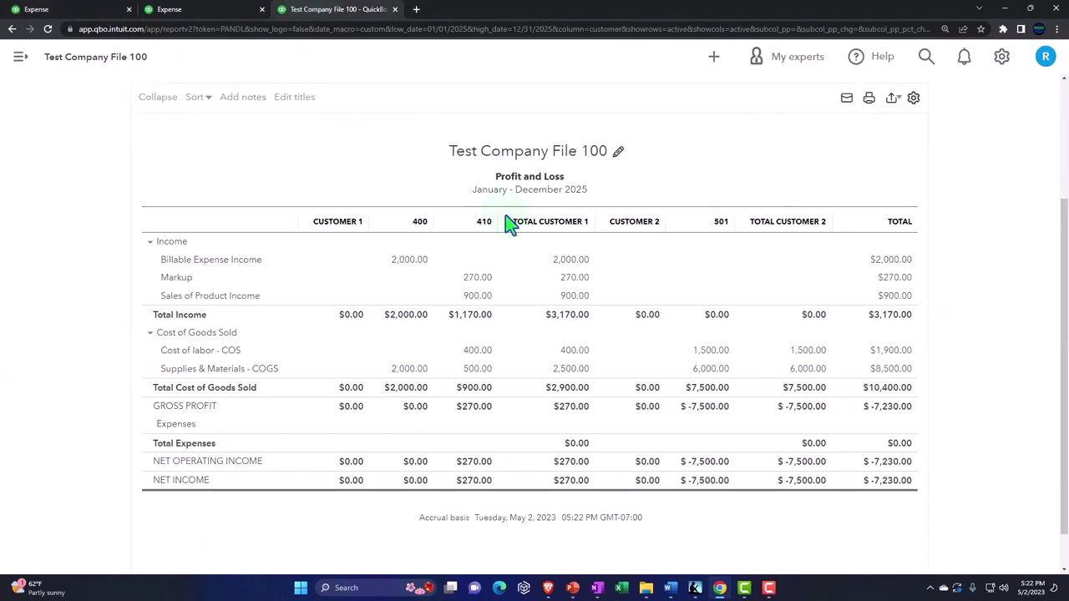
Start a new invoice for sub-customer 501 of Customer 2.
click(86, 12)
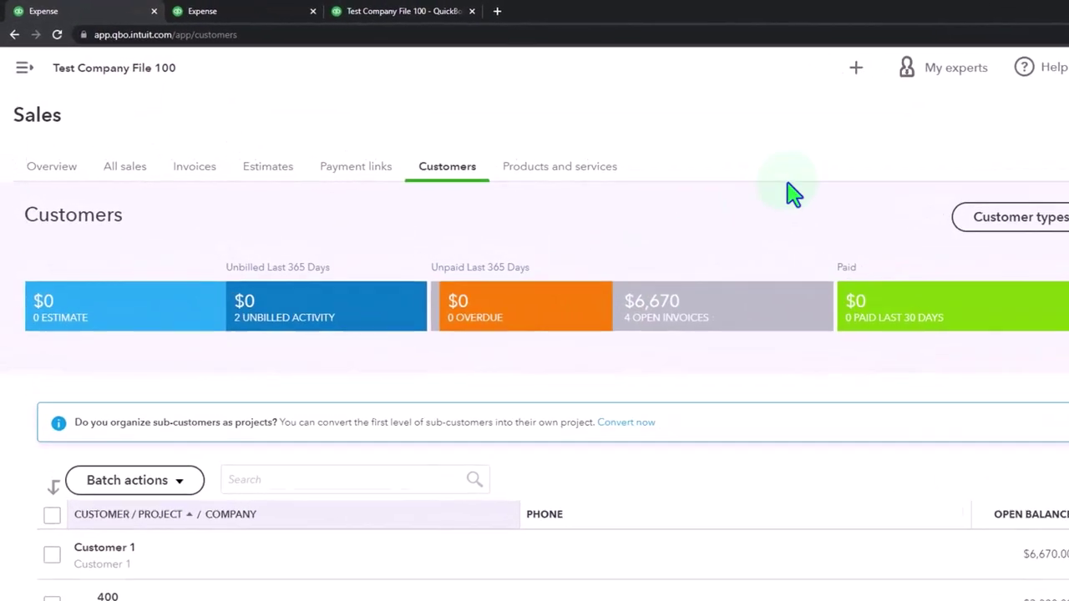
click(855, 68)
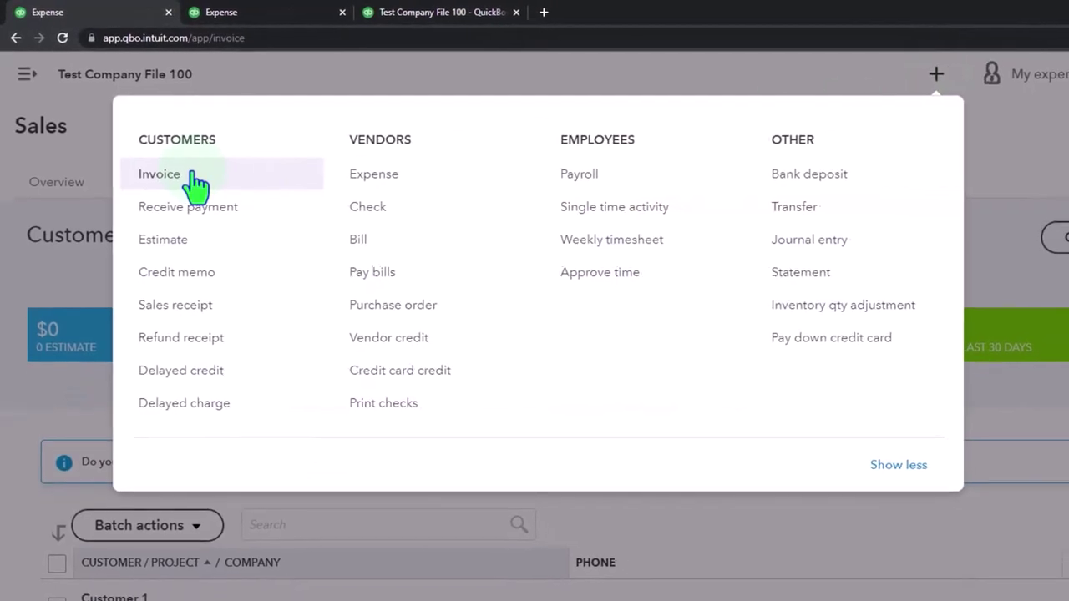
click(194, 179)
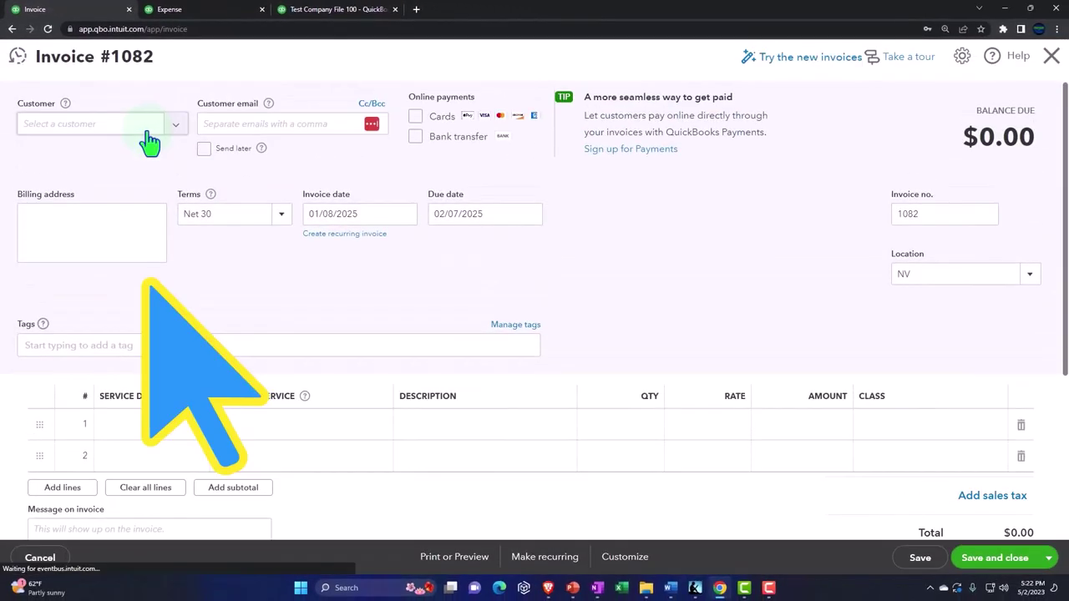
click(162, 127)
scroll(150, 209, down, 1)
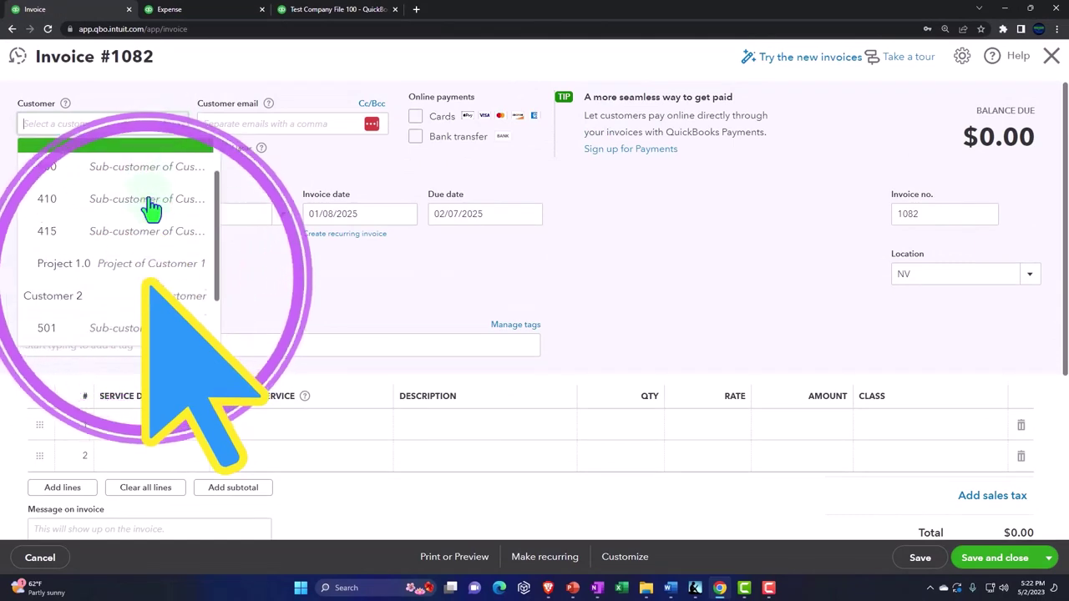
scroll(131, 268, down, 1)
click(131, 272)
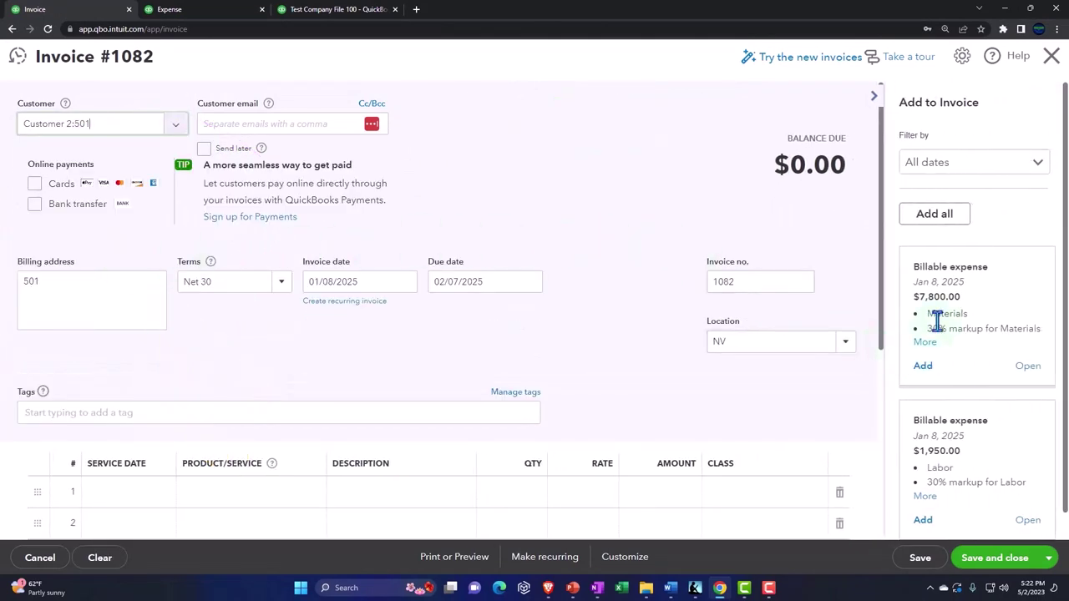
Add all suggested Materials and Labor billable expenses to the invoice, review its lines, and save and close it.
click(933, 221)
scroll(551, 309, down, 2)
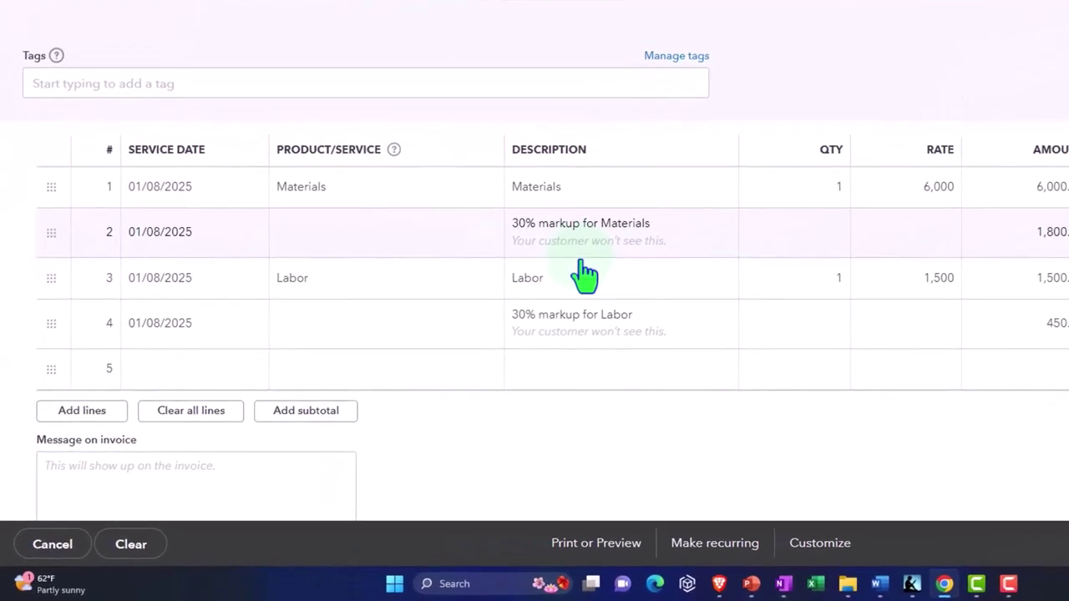
scroll(584, 274, down, 1)
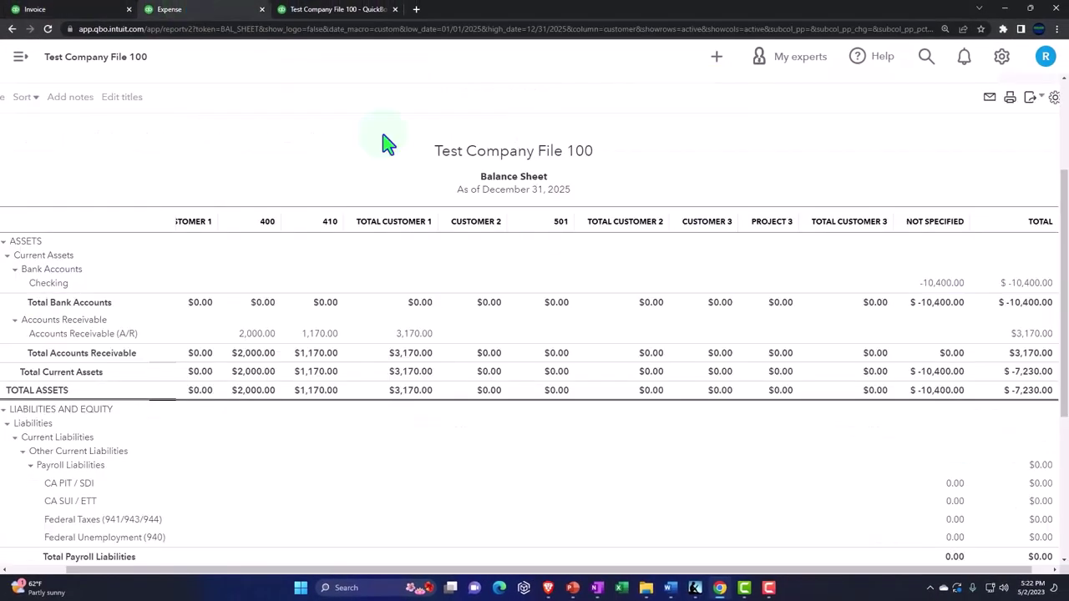
Rerun the 2025 Balance Sheet and Profit and Loss reports by customer to include the new invoice.
scroll(547, 229, up, 3)
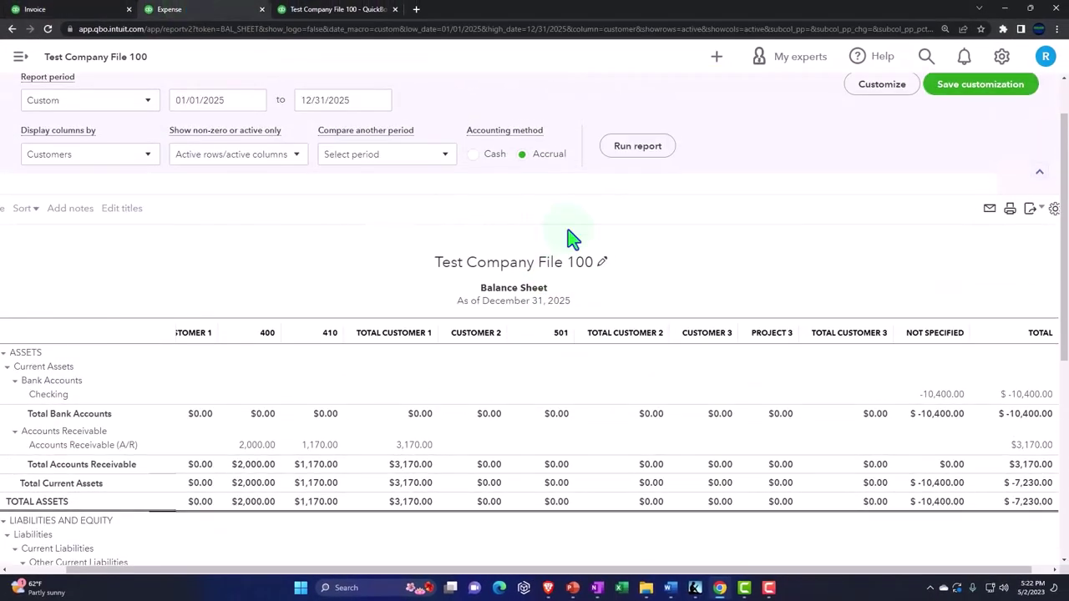
click(637, 147)
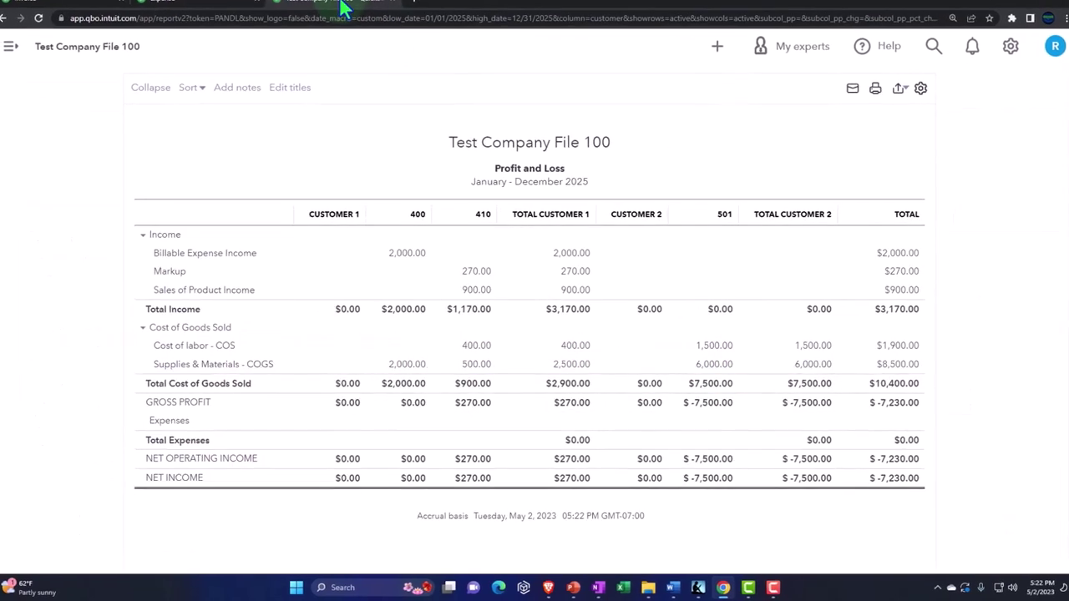
scroll(357, 154, up, 5)
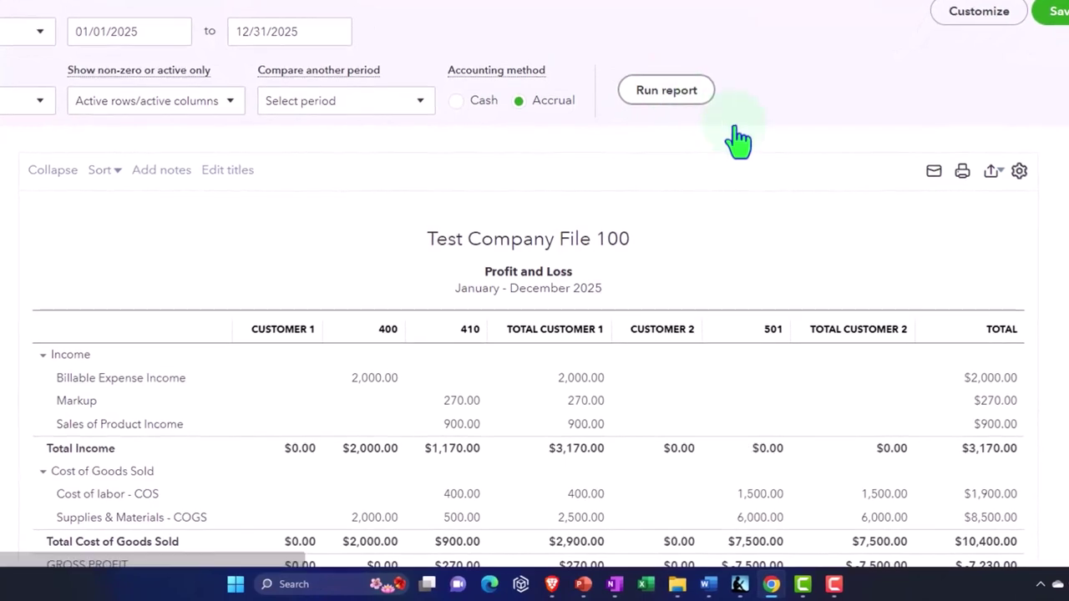
scroll(764, 154, down, 3)
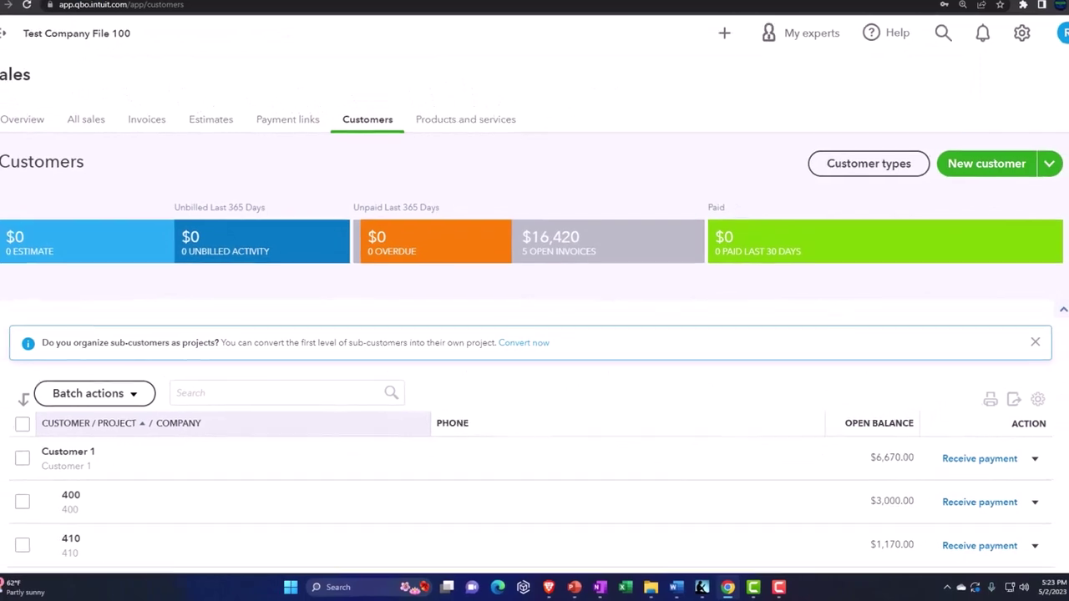
Start a new expense with sub-customer 512 of Customer 2 as payee and 01/12/2025 as the payment date.
click(717, 71)
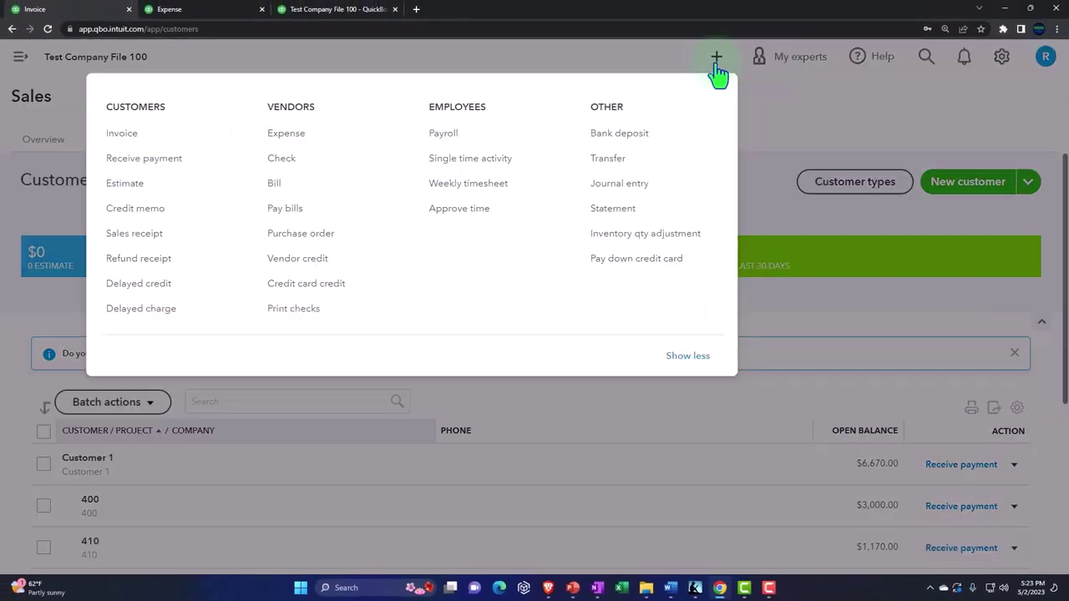
click(293, 149)
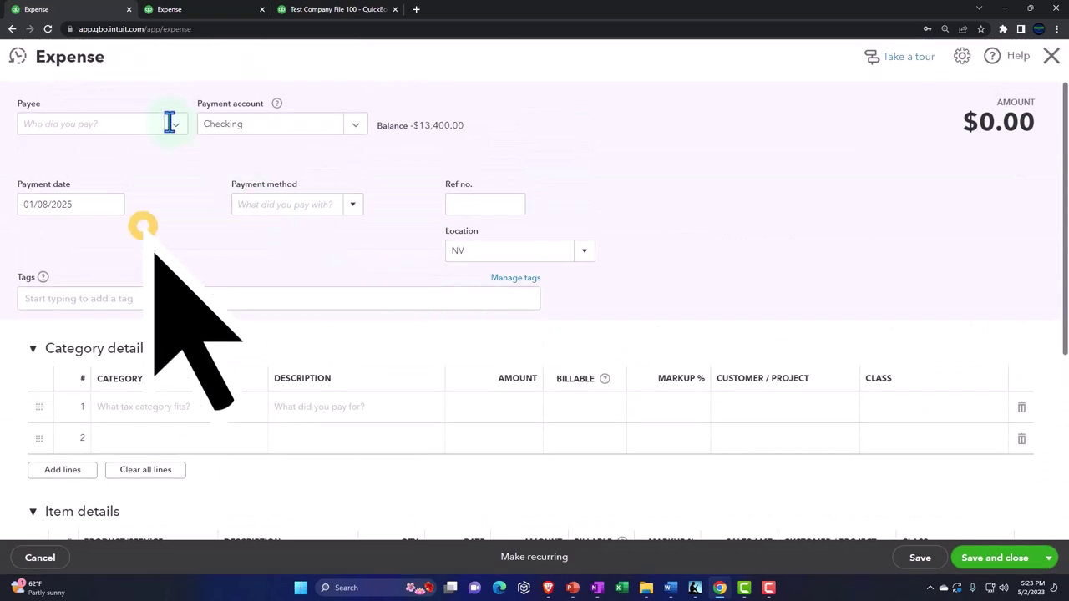
click(170, 123)
scroll(138, 259, down, 2)
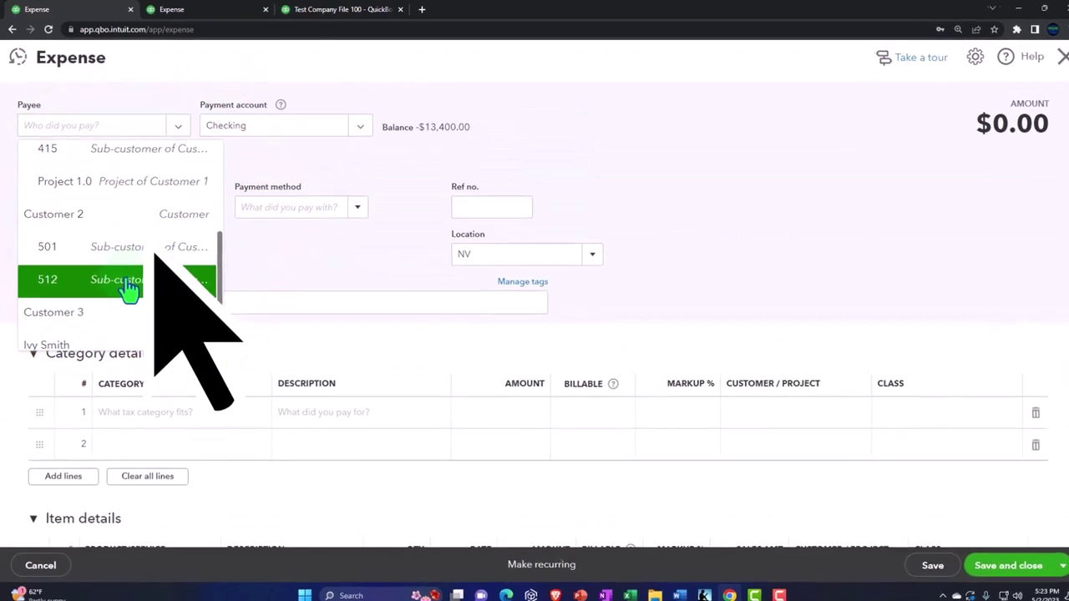
click(129, 284)
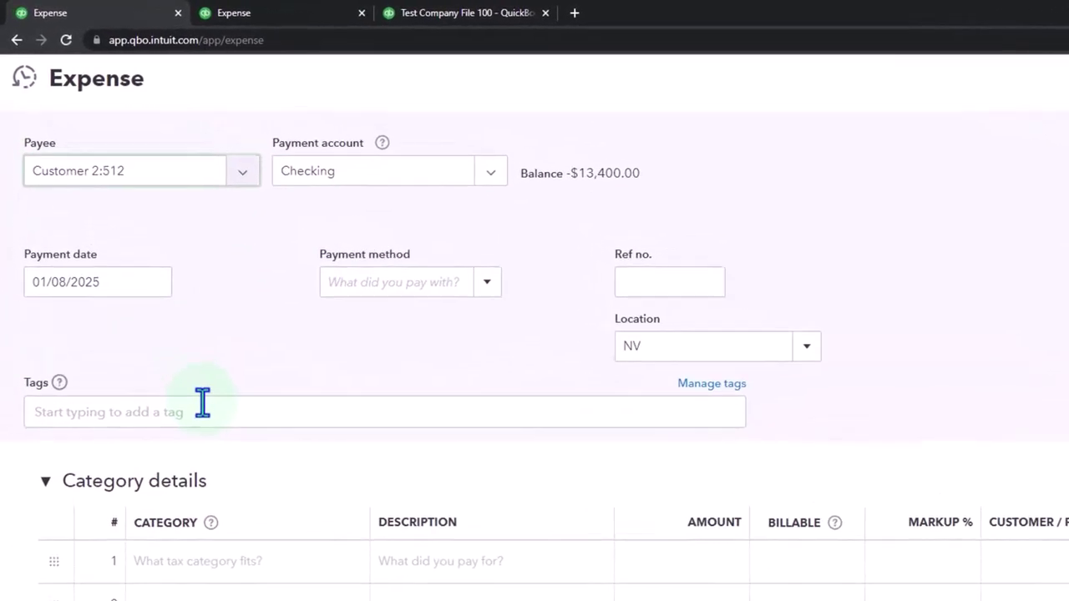
click(130, 290)
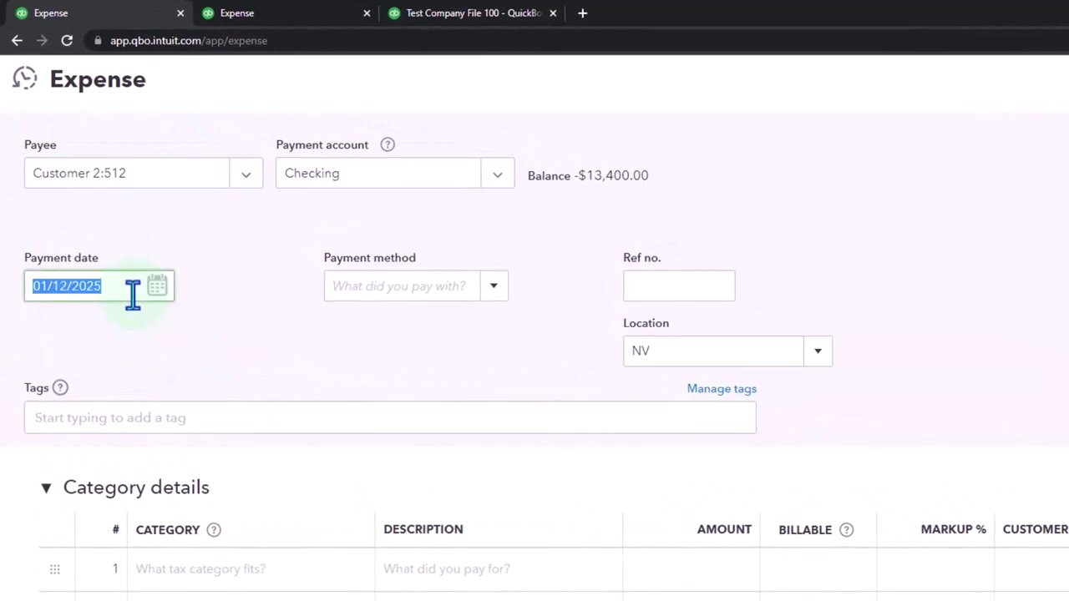
key(Tab)
Collapse the category details, add Labor as the first item line with a rate of 3,000, and mark it as billable.
scroll(81, 430, down, 1)
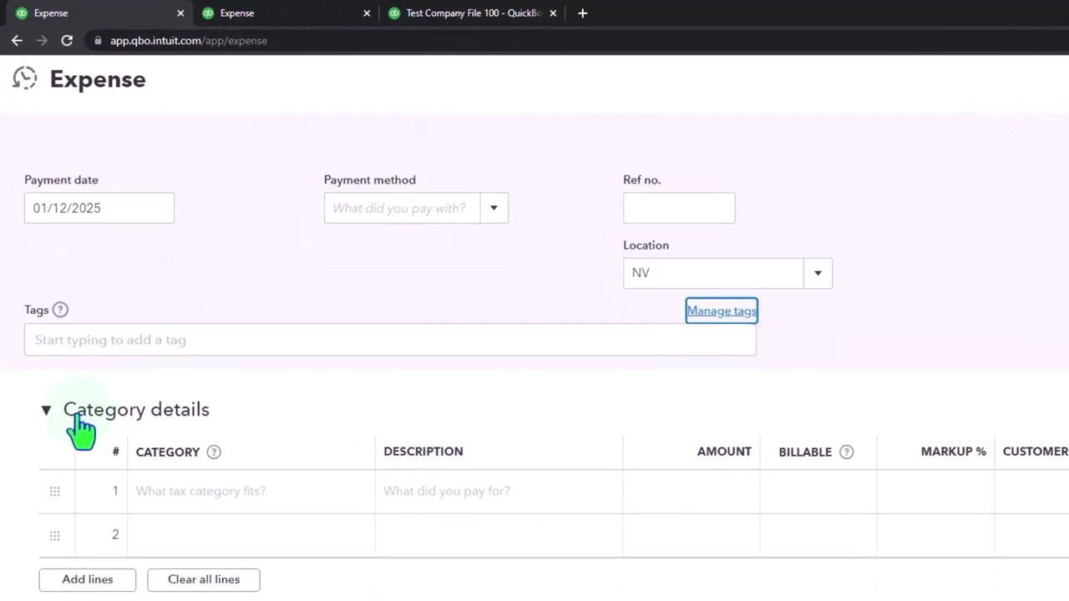
click(47, 412)
scroll(134, 392, down, 2)
click(251, 370)
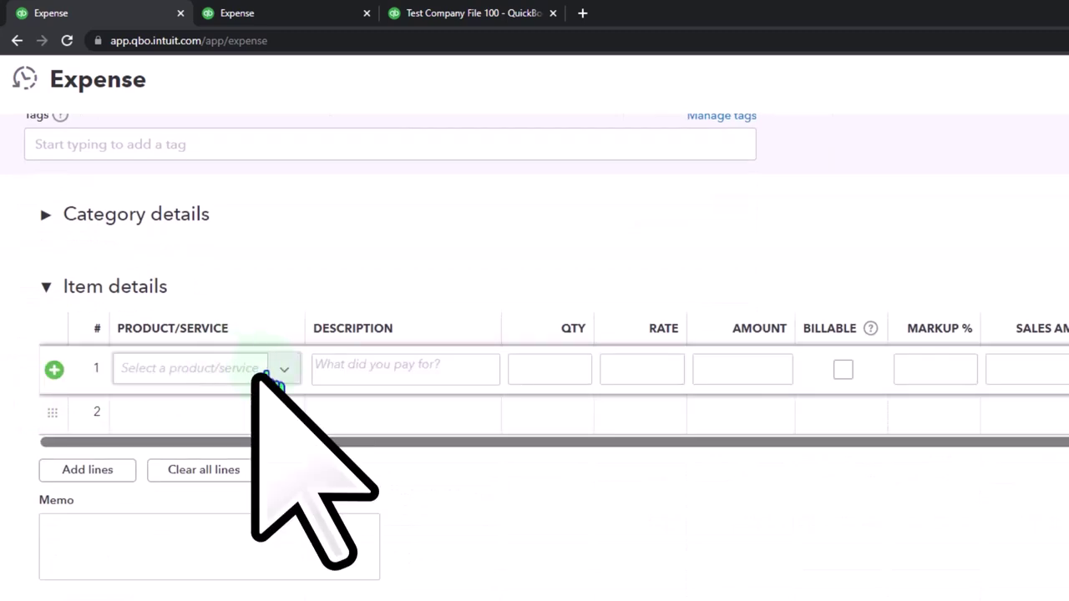
click(284, 372)
click(231, 455)
key(Tab)
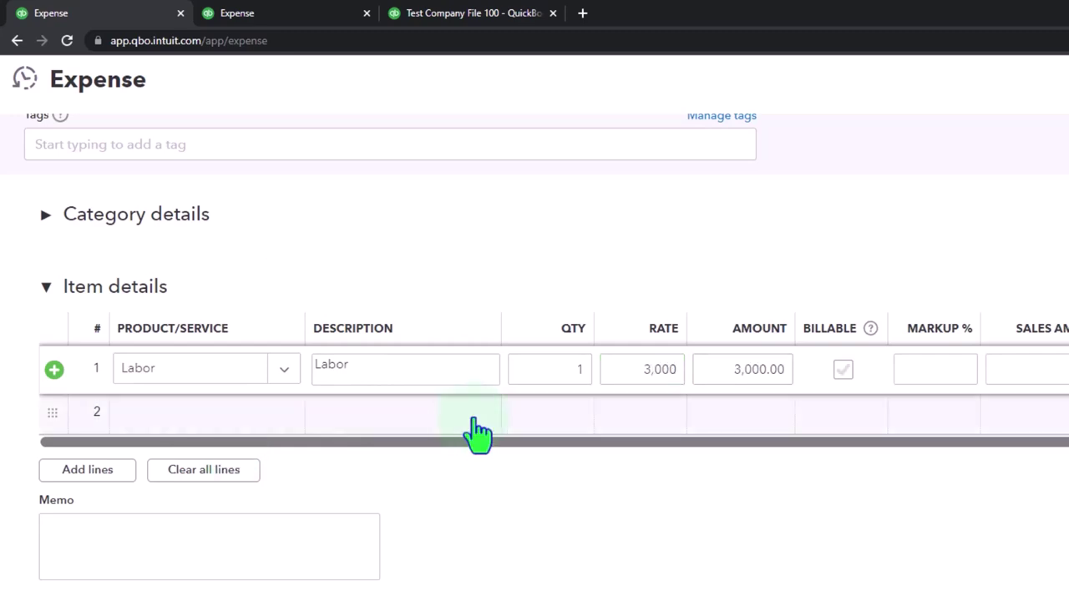
click(843, 369)
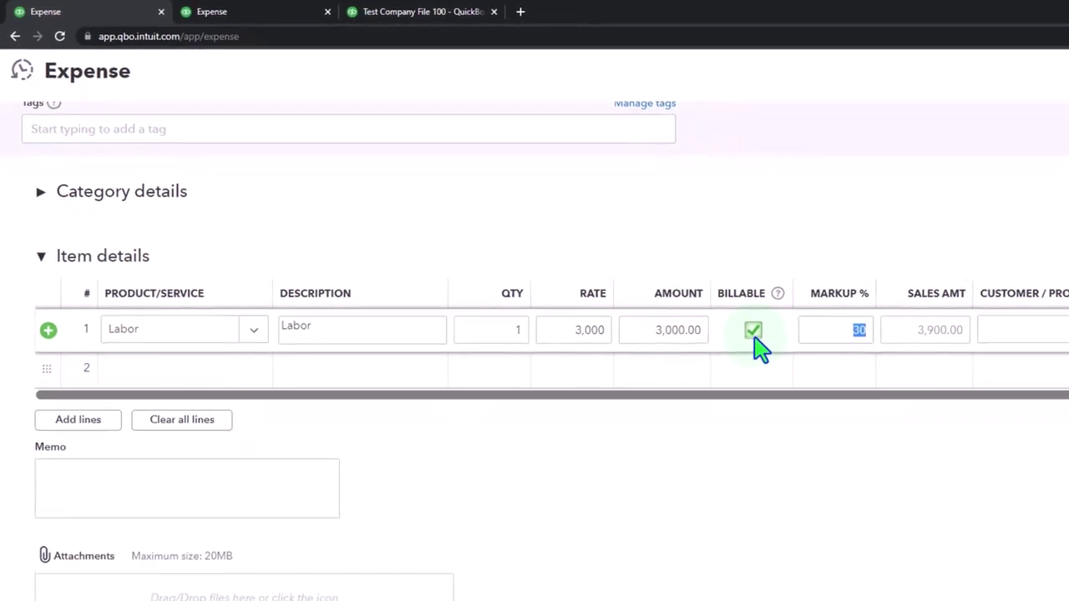
Assign the Labor line to sub-customer 512 of Customer 2.
key(Tab)
click(955, 306)
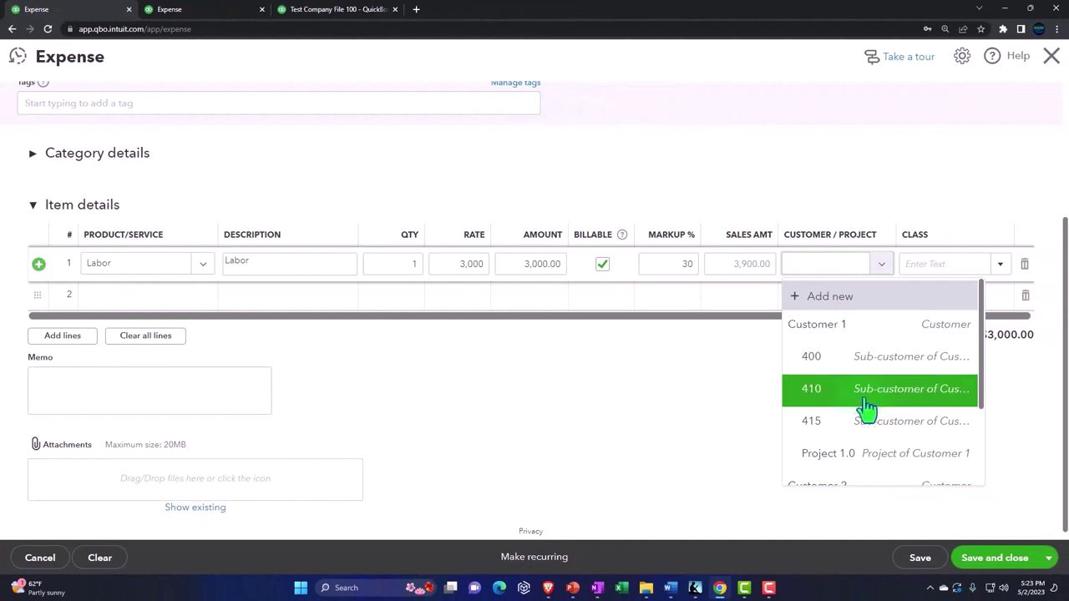
scroll(868, 408, down, 3)
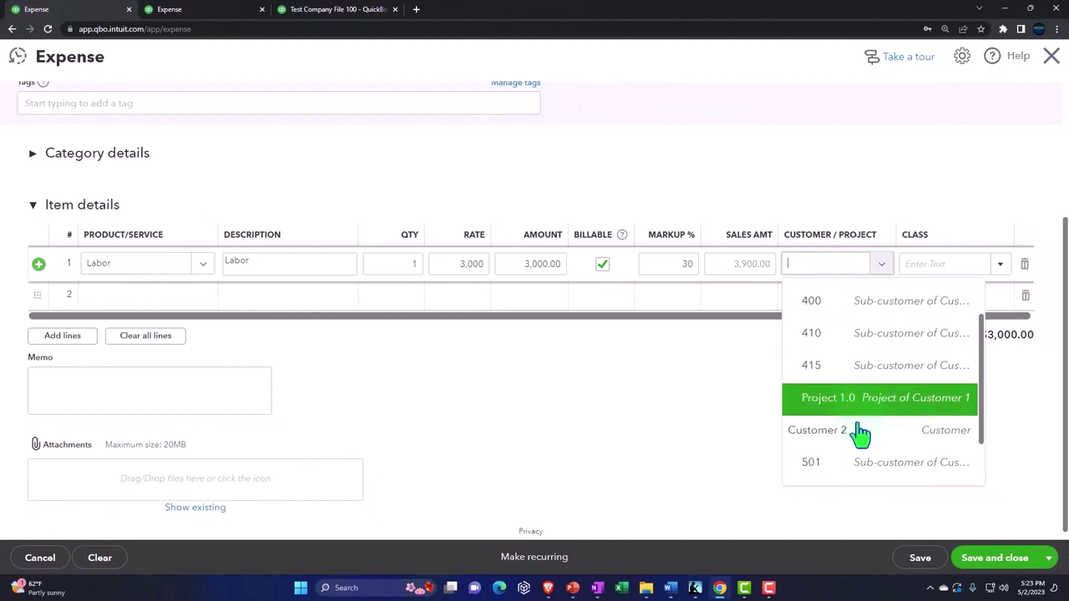
click(857, 449)
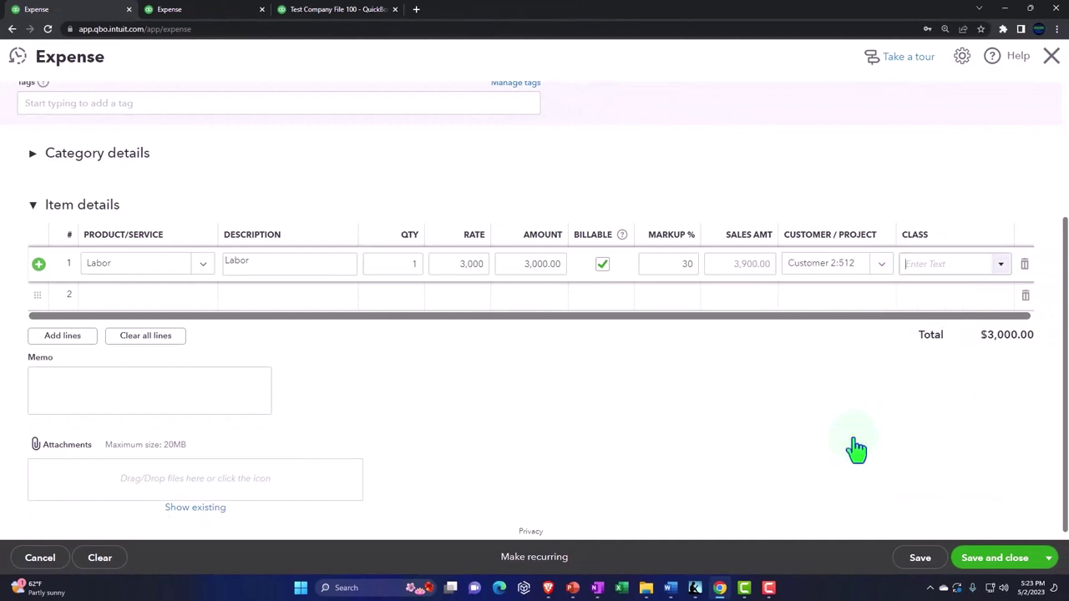
Add Materials as the second item line with a rate of 1,400, billable to sub-customer 512 of Customer 2.
key(Tab)
text(Materials)
click(416, 354)
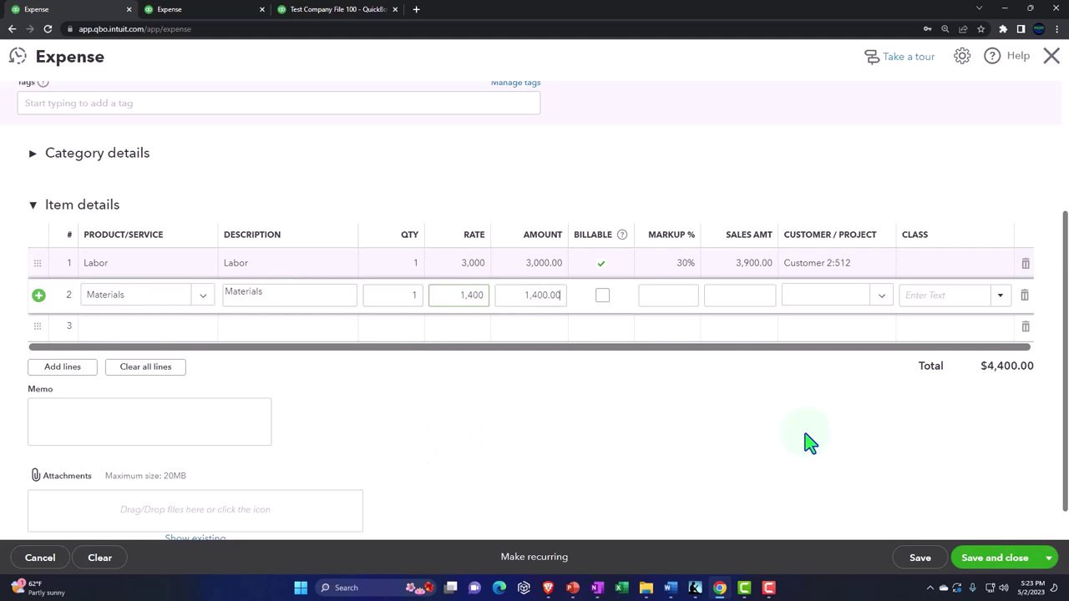
click(883, 299)
scroll(823, 410, down, 3)
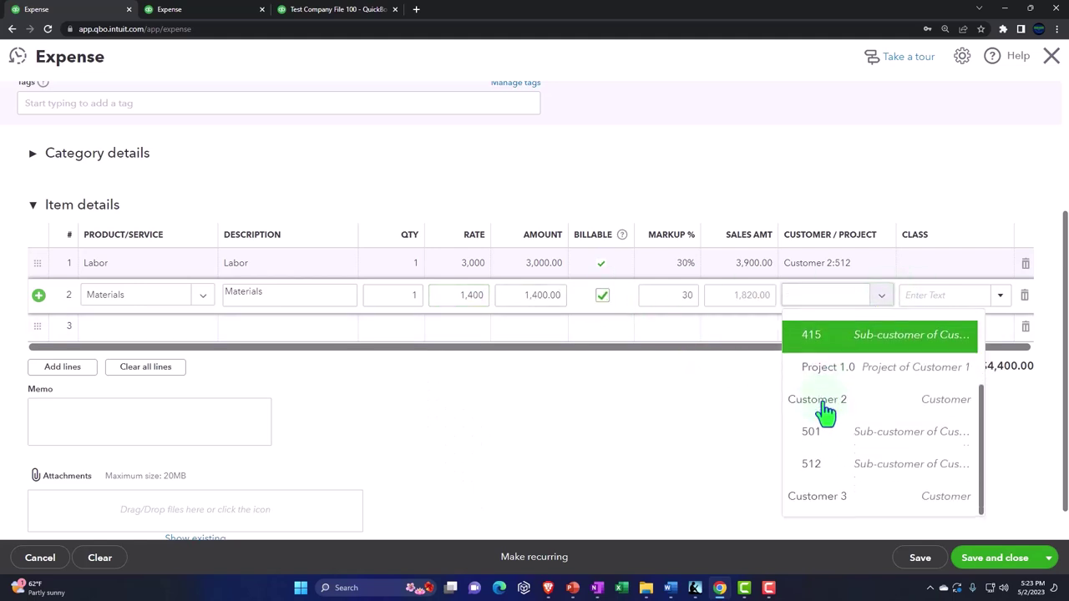
click(826, 468)
click(777, 449)
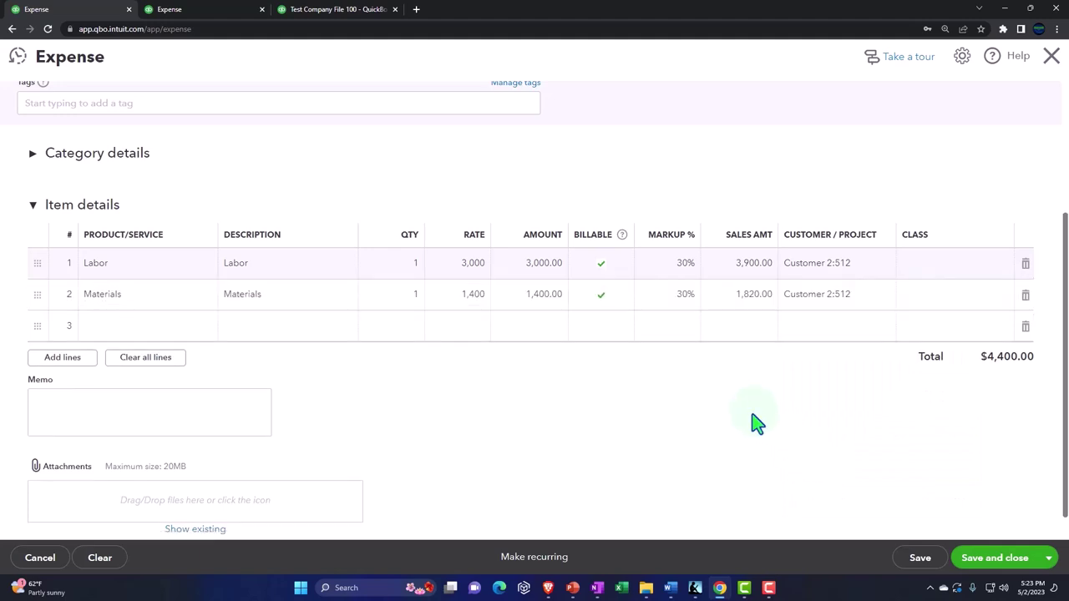
Change the expense's payee to Vendor 1 and check the item lines.
scroll(756, 422, up, 3)
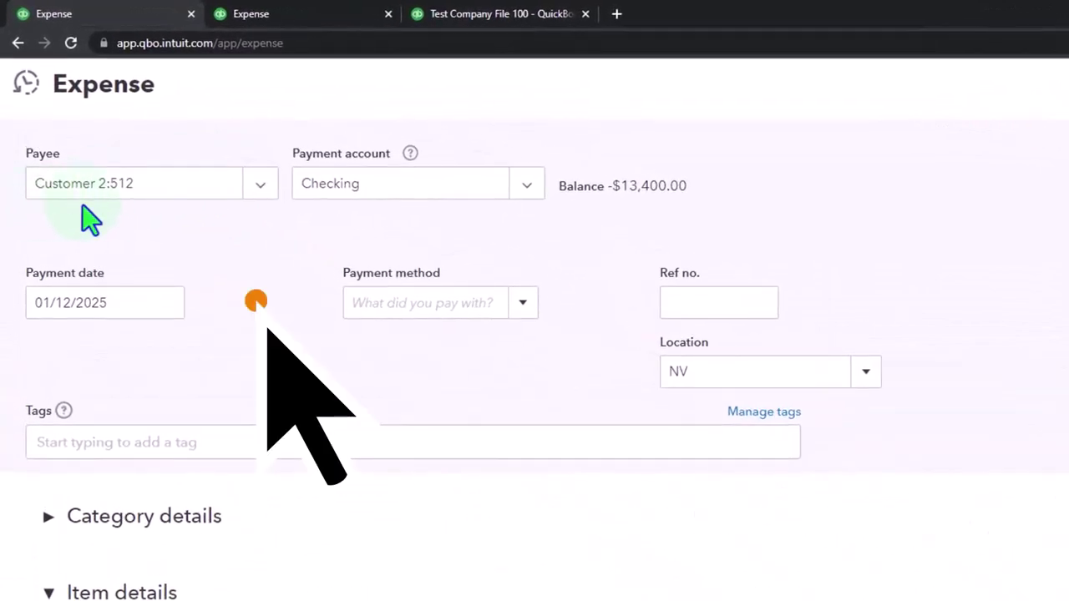
click(260, 185)
scroll(236, 276, up, 3)
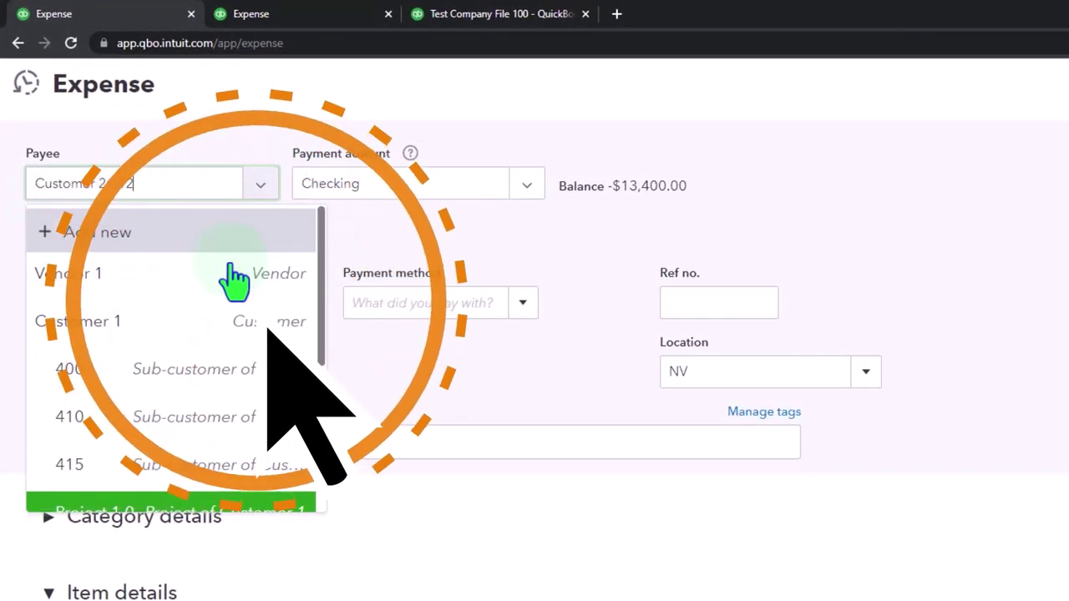
click(110, 277)
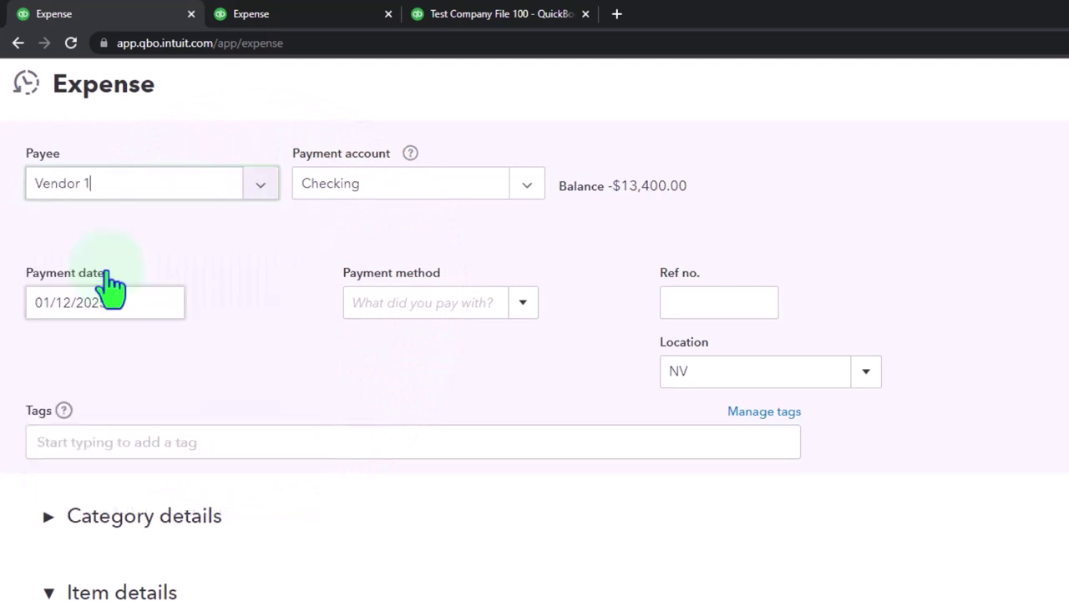
click(602, 500)
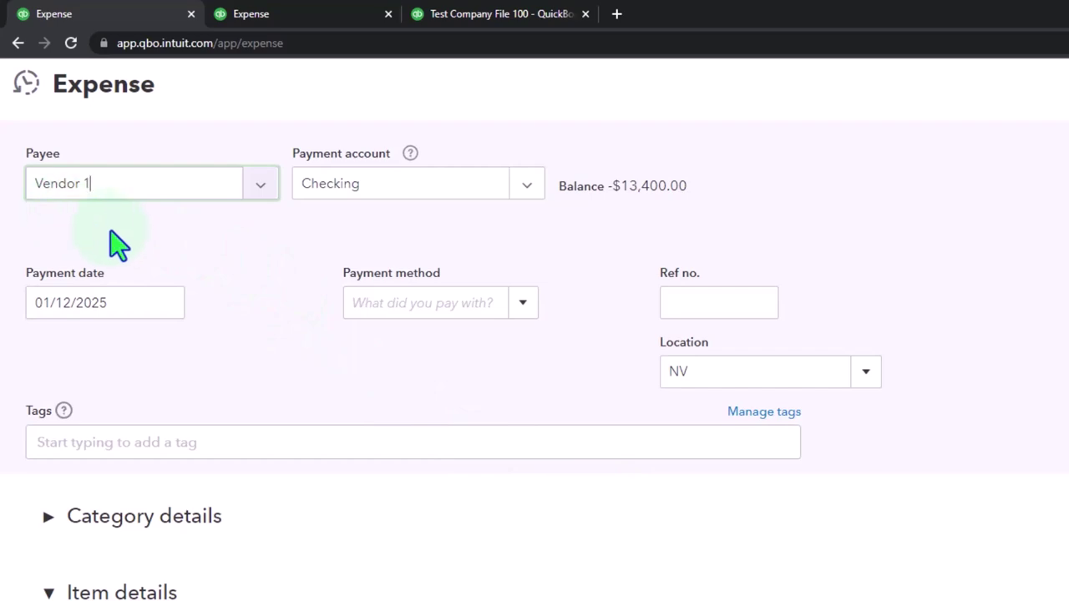
scroll(268, 259, down, 5)
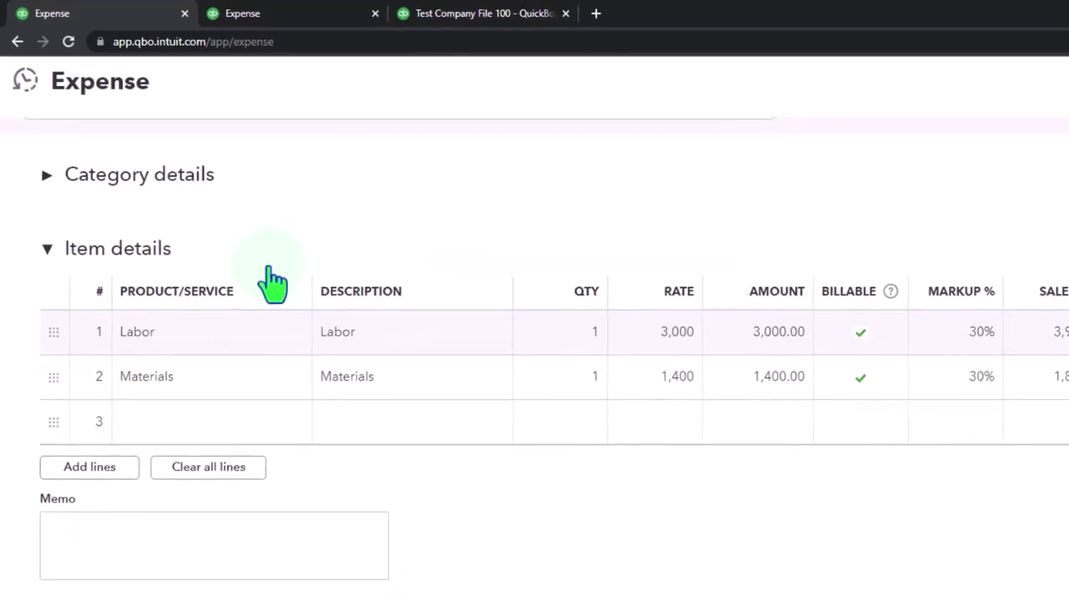